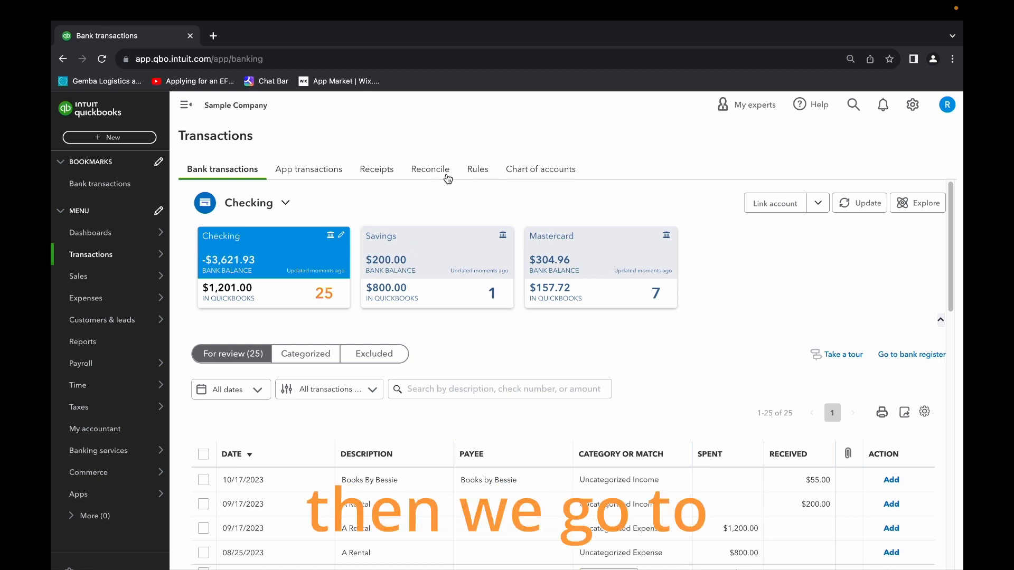
click(477, 169)
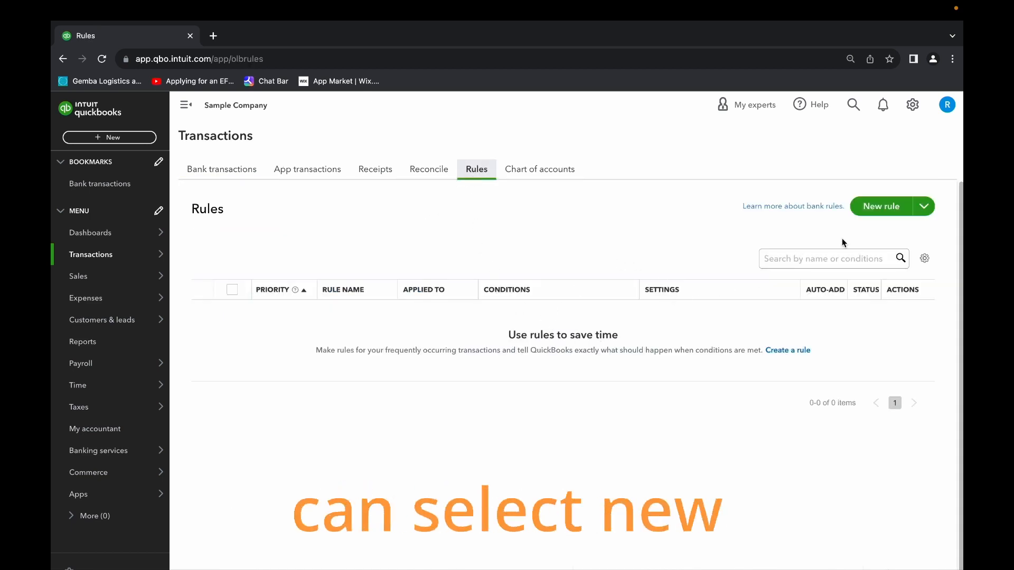
click(880, 209)
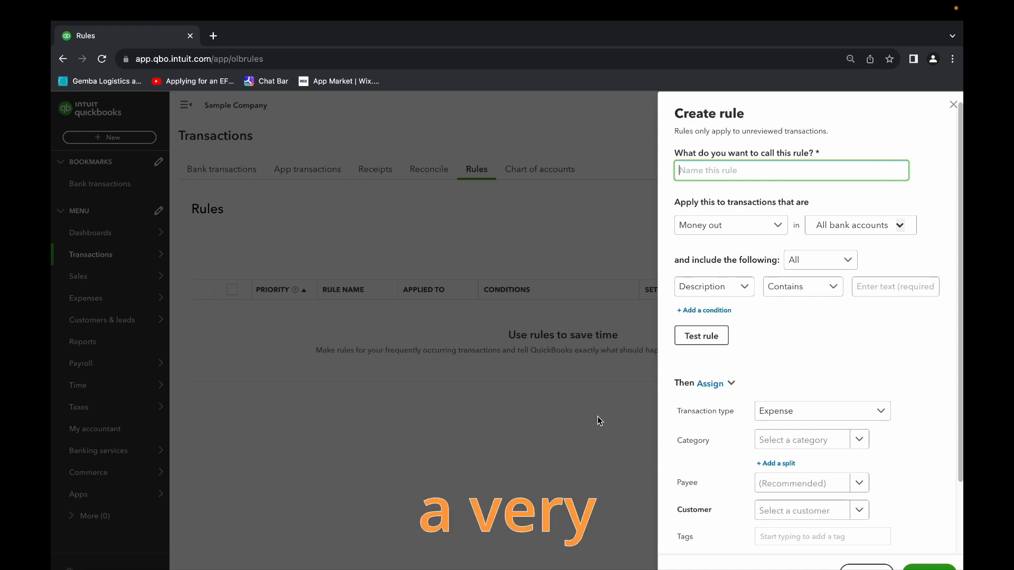
click(455, 413)
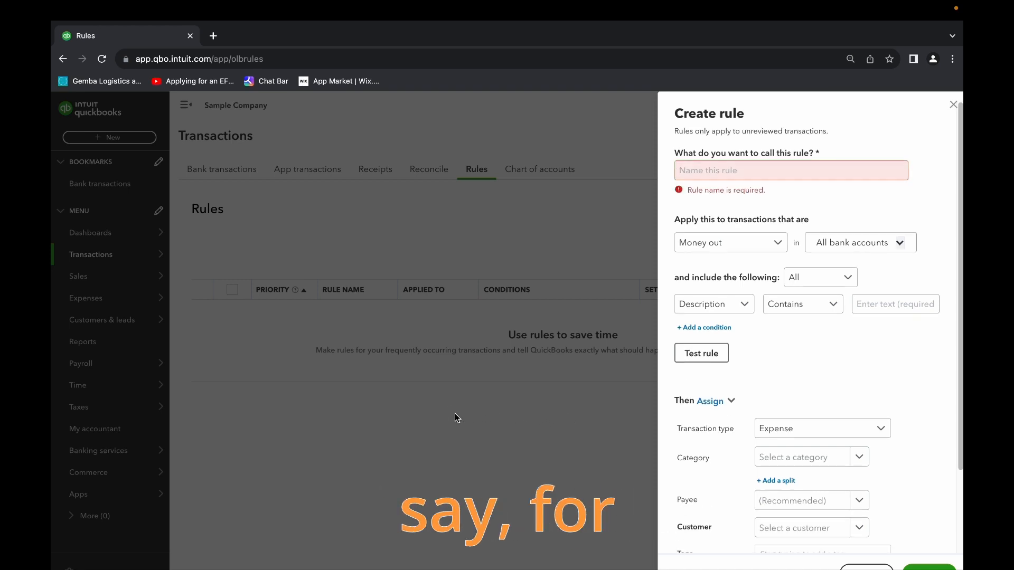
click(953, 104)
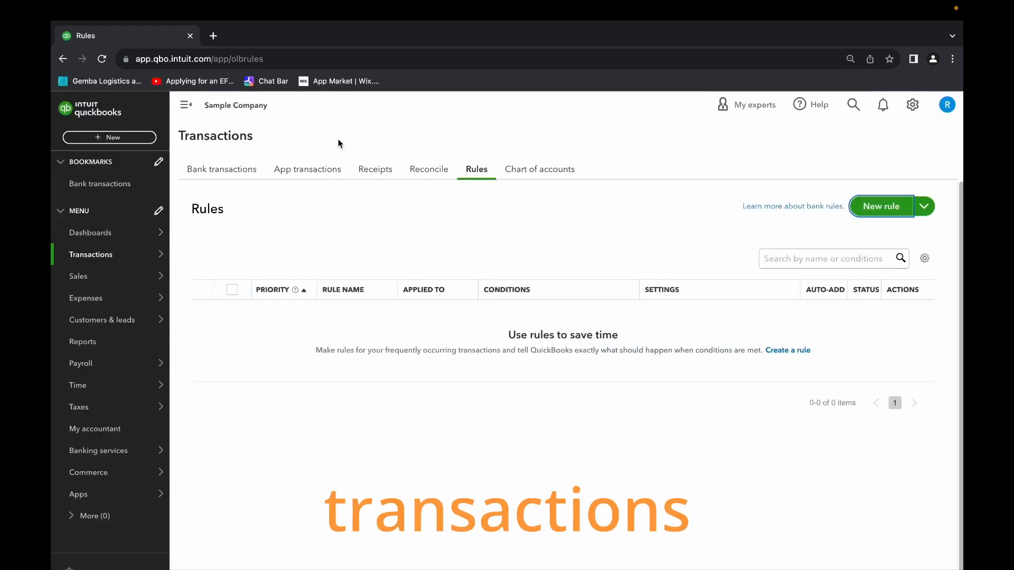
Look through the bank transactions awaiting review, and start a new bank rule named Rental.
click(206, 170)
scroll(493, 434, down, 3)
scroll(390, 451, down, 1)
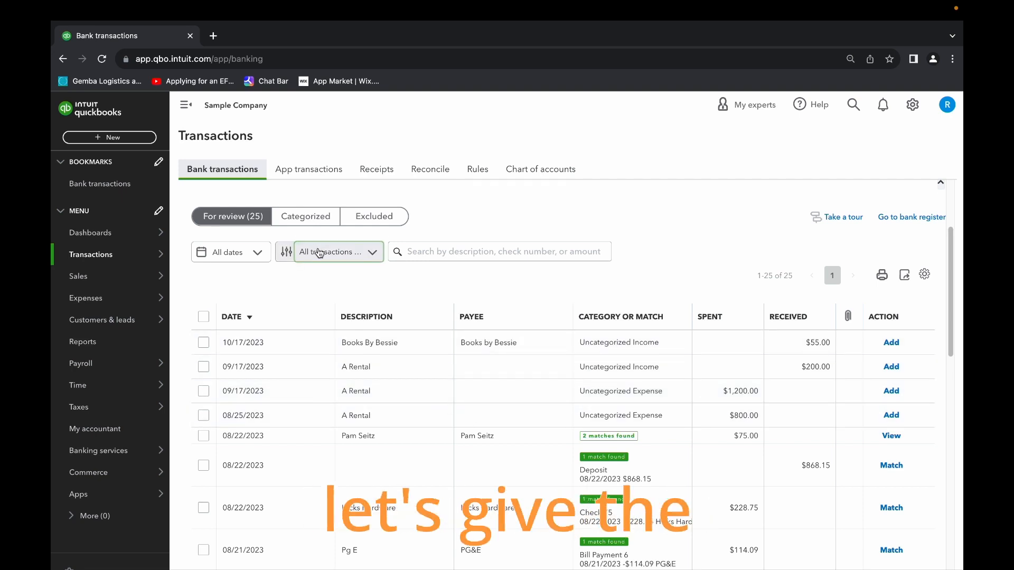
scroll(324, 254, up, 1)
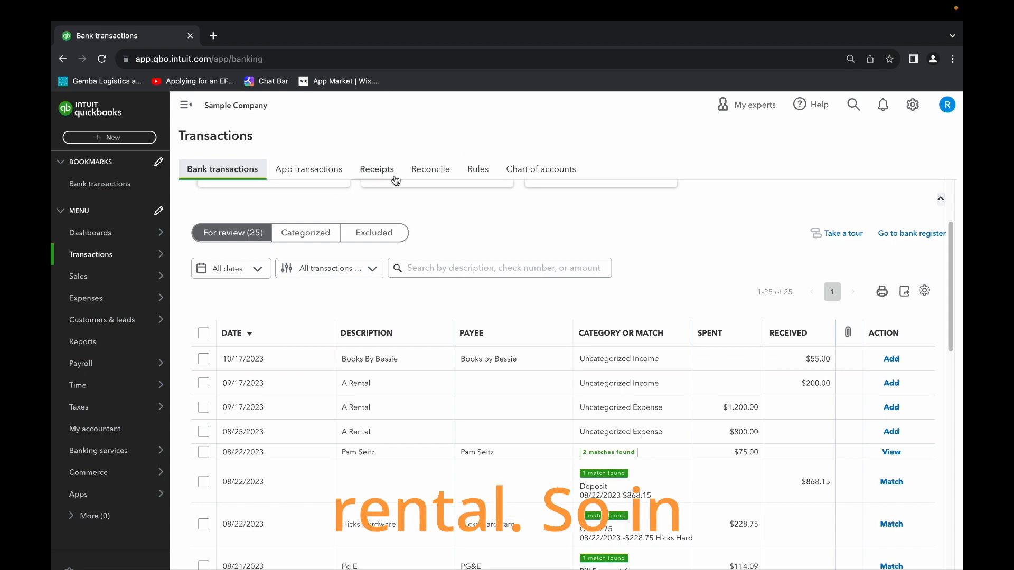
click(477, 169)
click(858, 205)
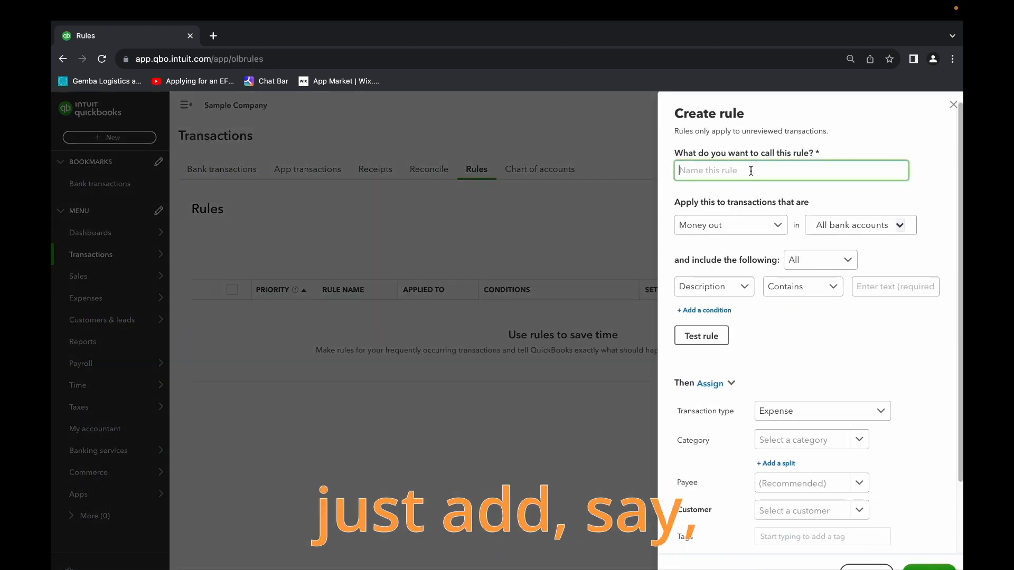
text(Rental)
click(776, 197)
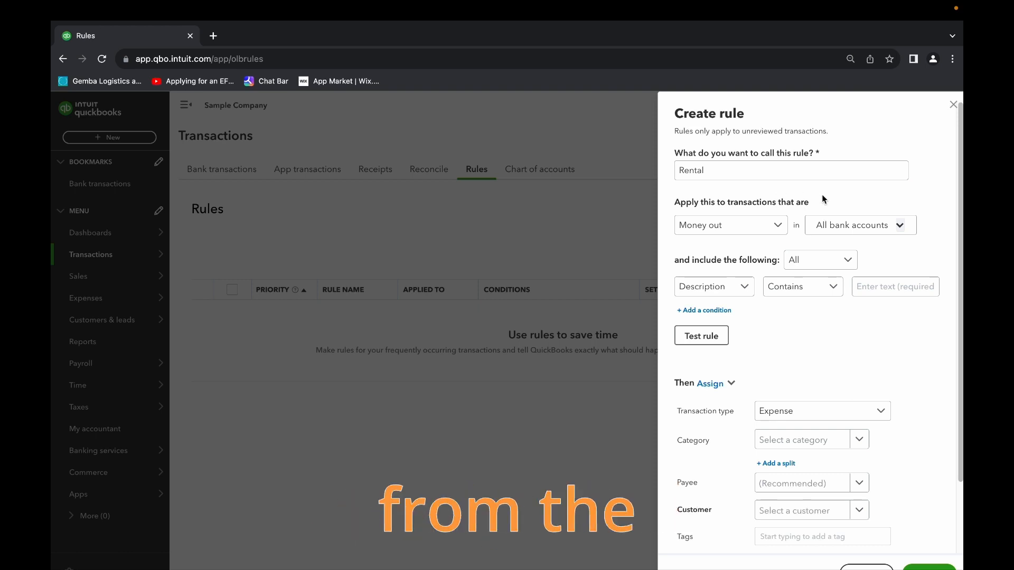
Apply the Rental rule to Money out transactions in the Checking account only.
click(779, 226)
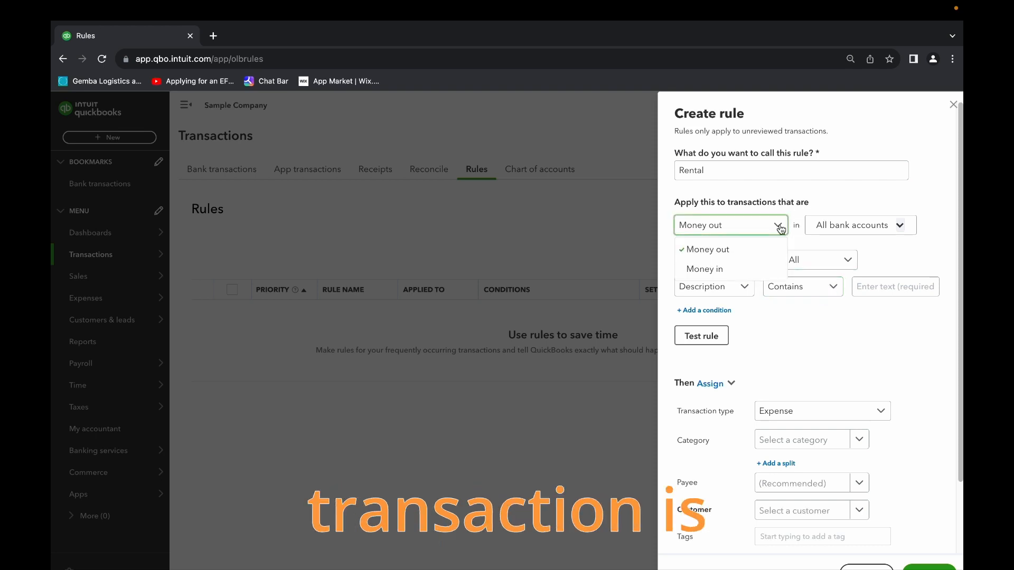
click(728, 250)
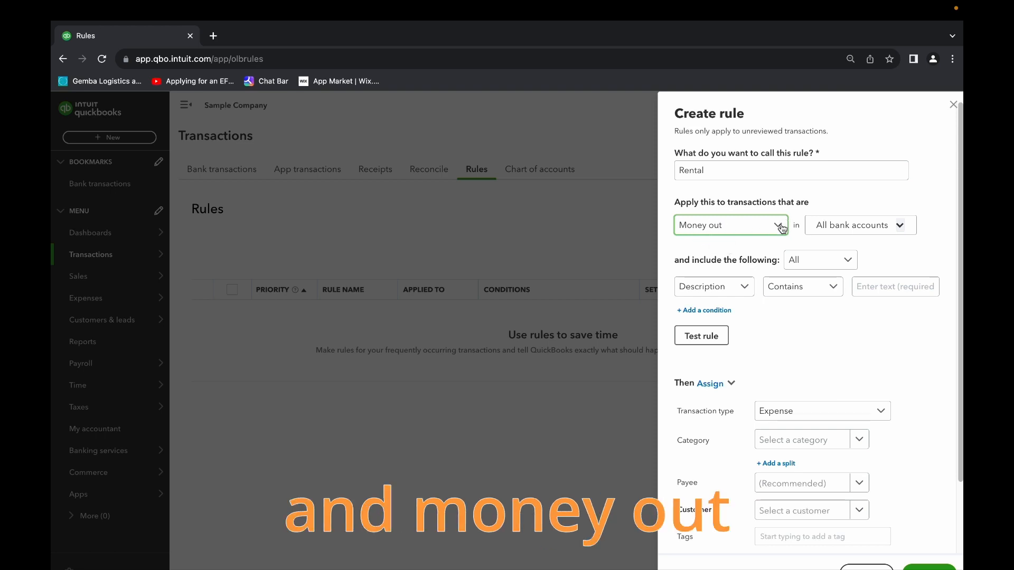
click(900, 227)
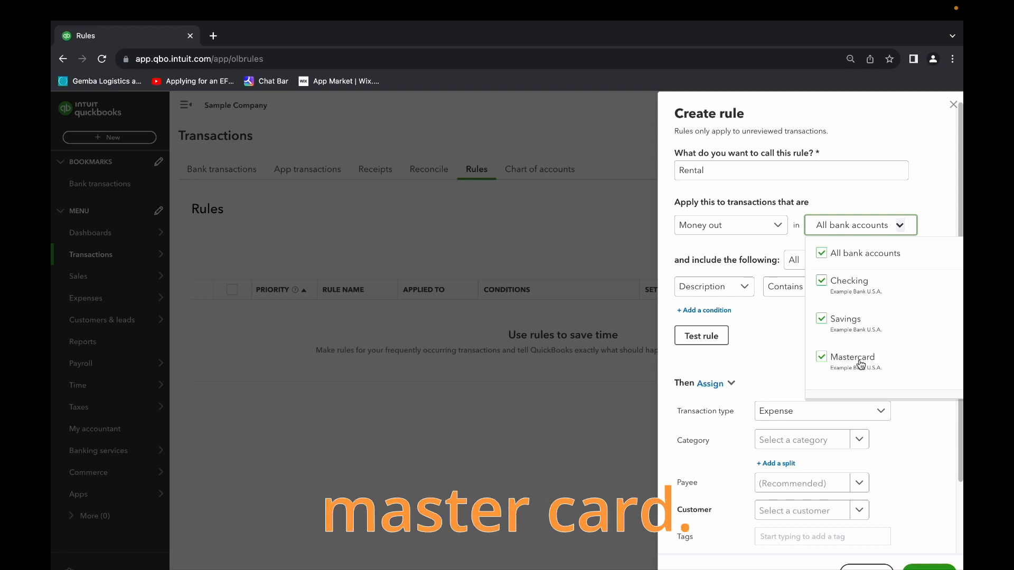
click(825, 256)
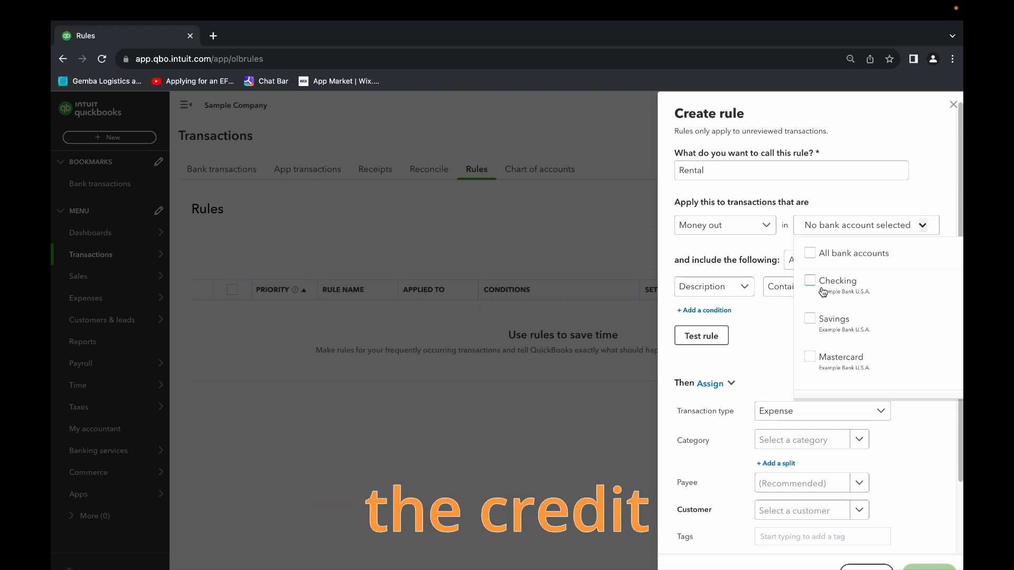
click(811, 359)
click(795, 345)
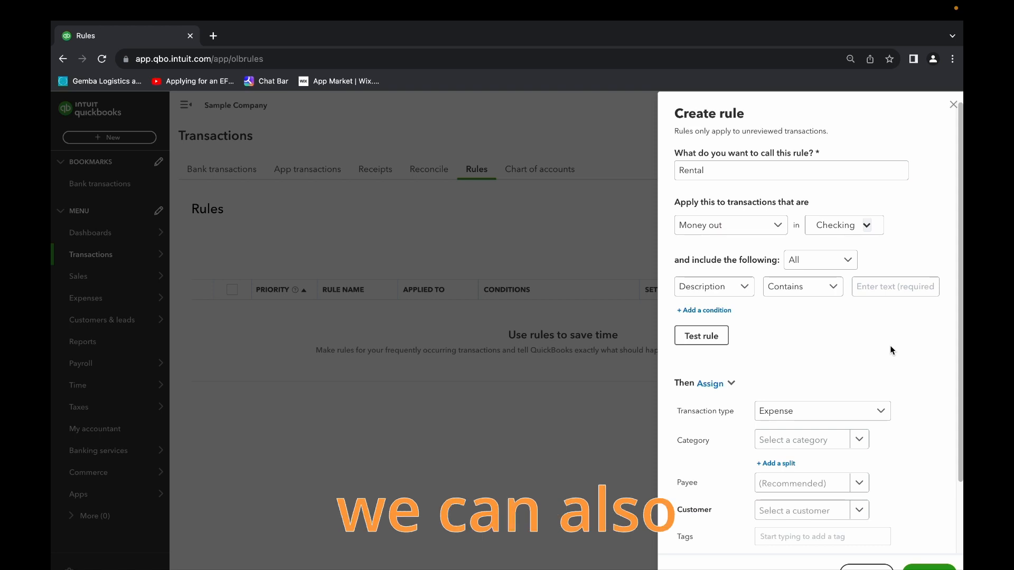
Base the rule's first condition on Bank text instead of the description.
click(746, 291)
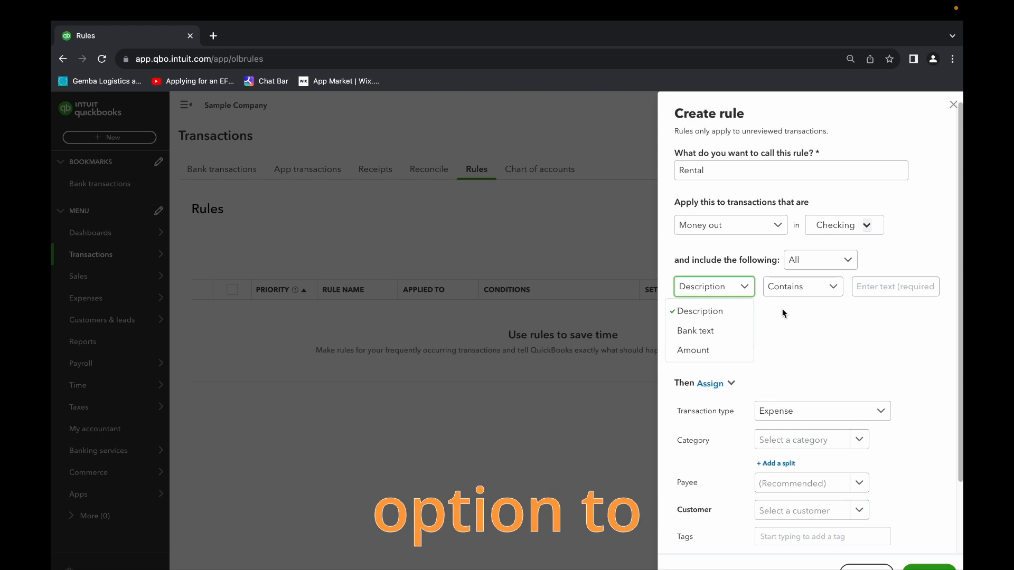
click(695, 331)
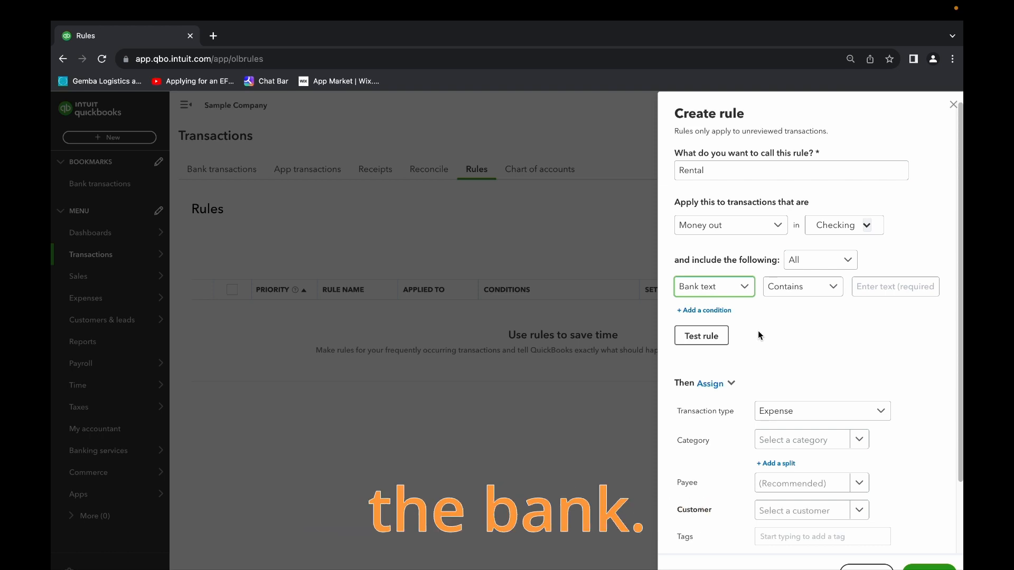
click(743, 289)
click(727, 313)
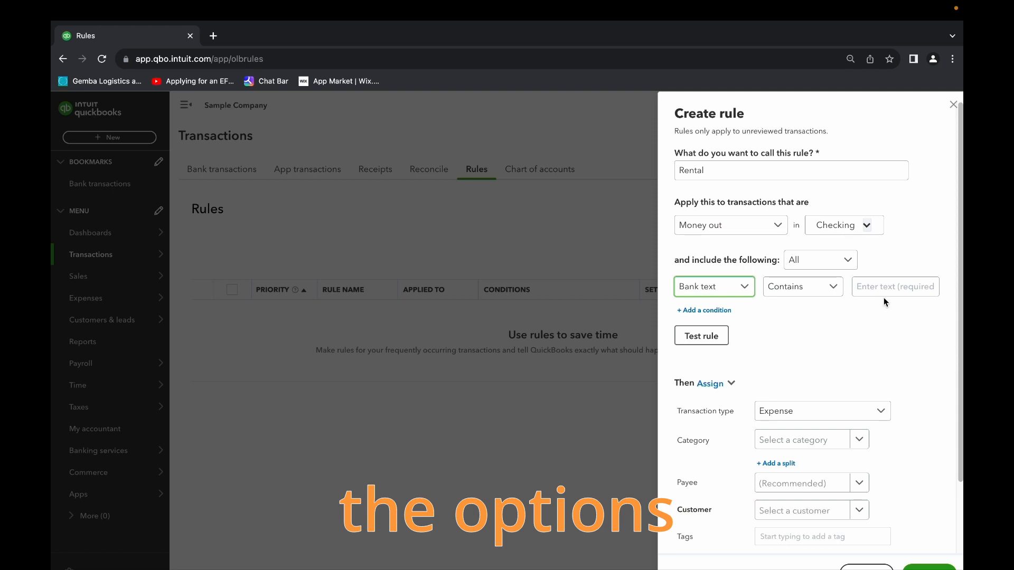
Try the Contains and Doesn't contain operators on the bank text condition, and set it to Is exactly.
click(822, 291)
click(808, 312)
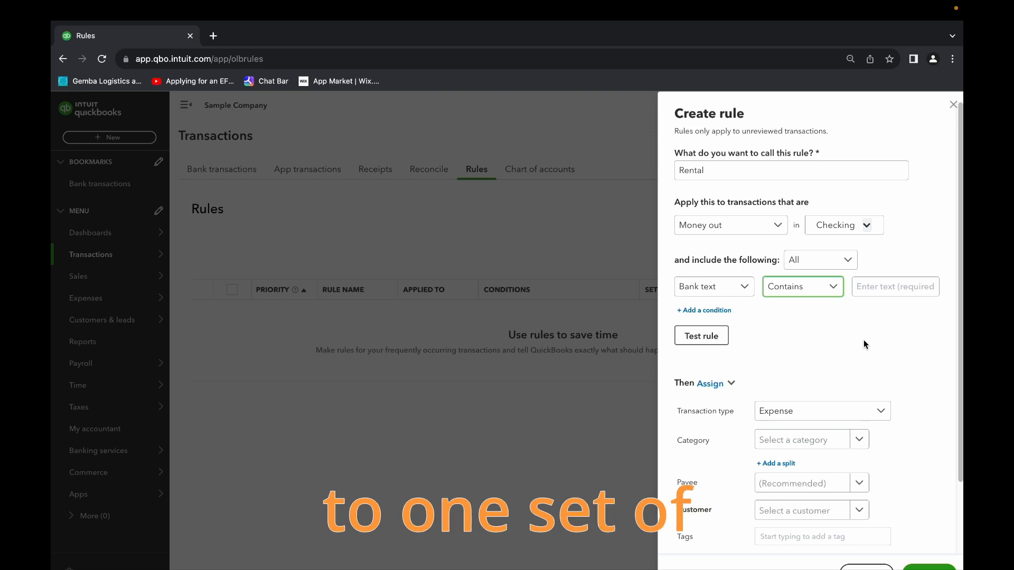
click(818, 295)
click(792, 330)
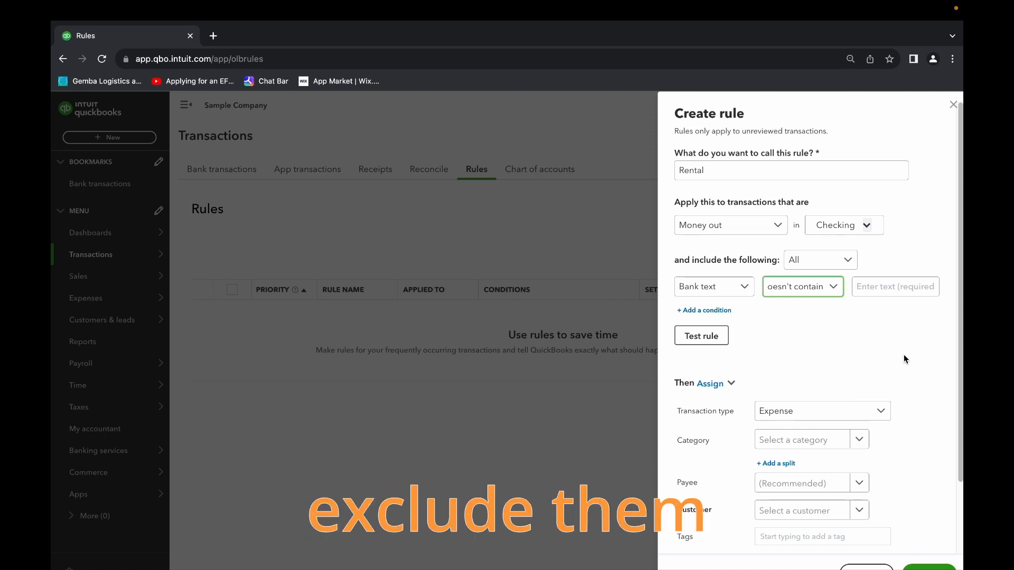
click(833, 286)
click(794, 350)
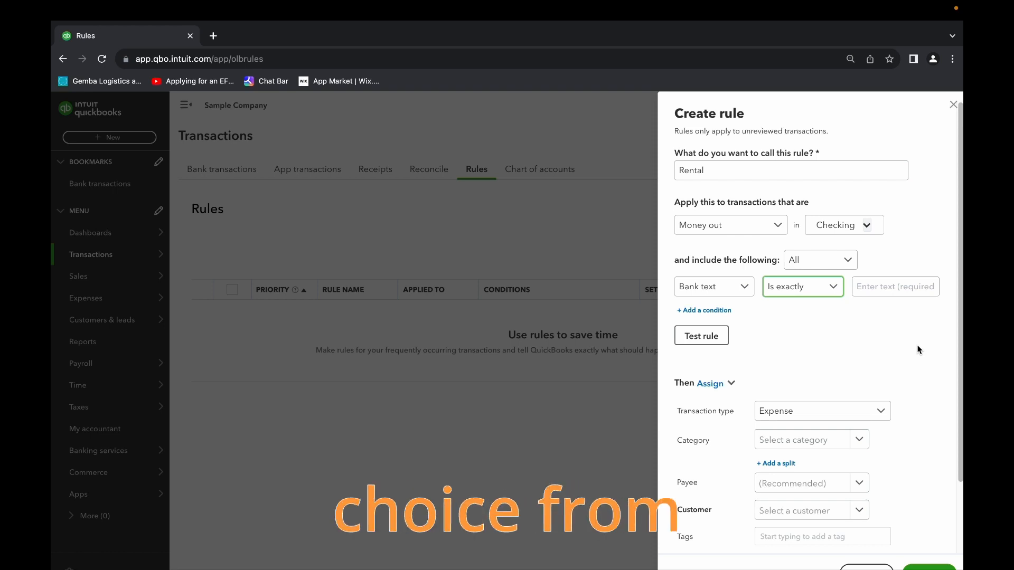
Enter Rental as the text that the bank text condition must match.
click(881, 285)
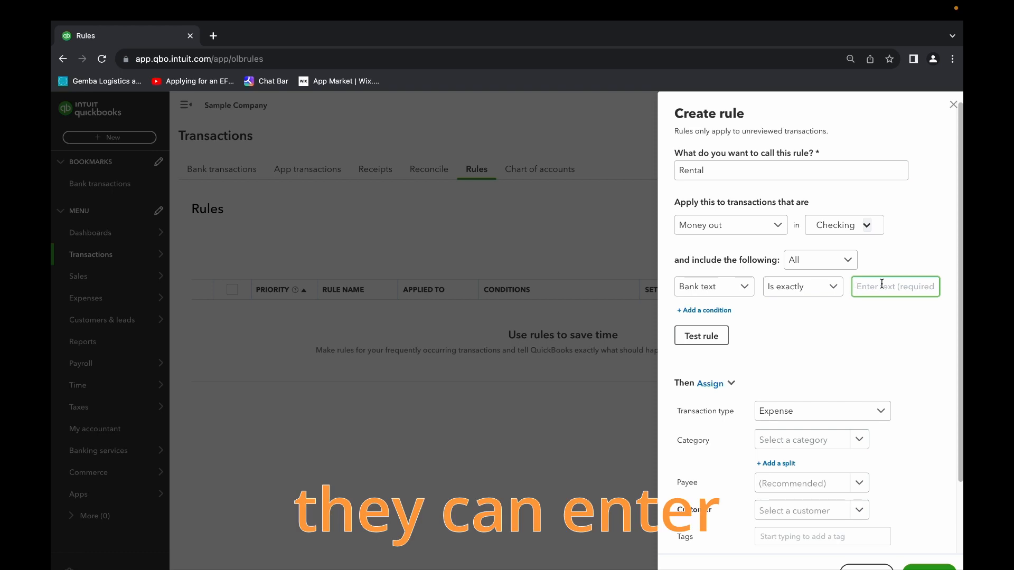
text(Rental)
click(864, 286)
text(n)
click(874, 324)
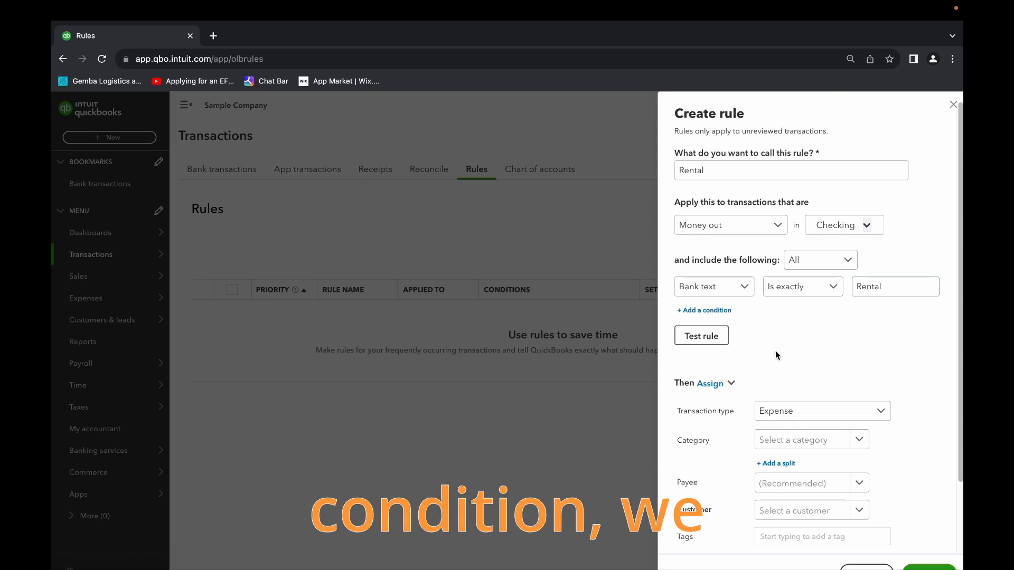
Add a second condition requiring that the Amount equals 4,000.
click(716, 315)
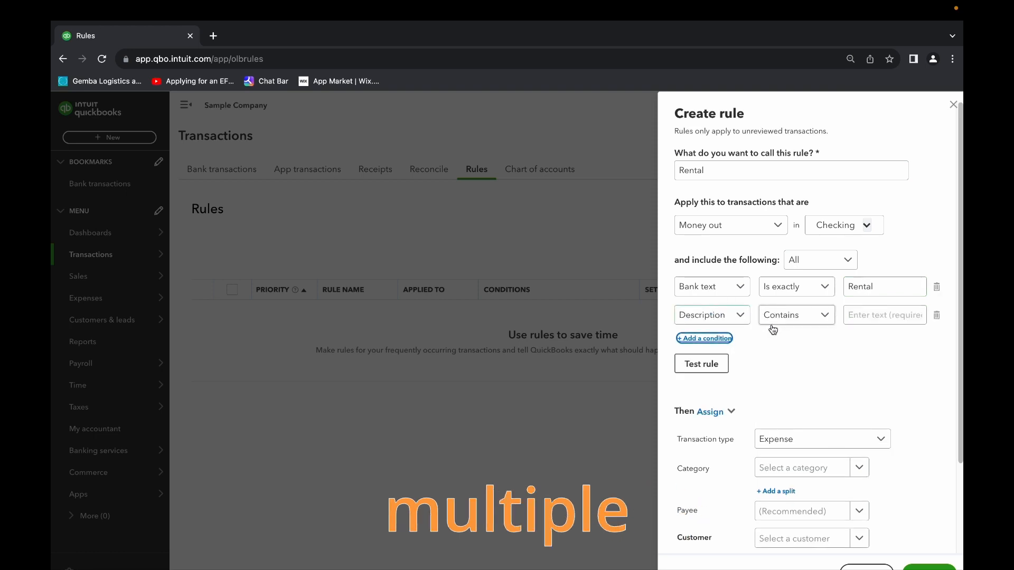
click(867, 314)
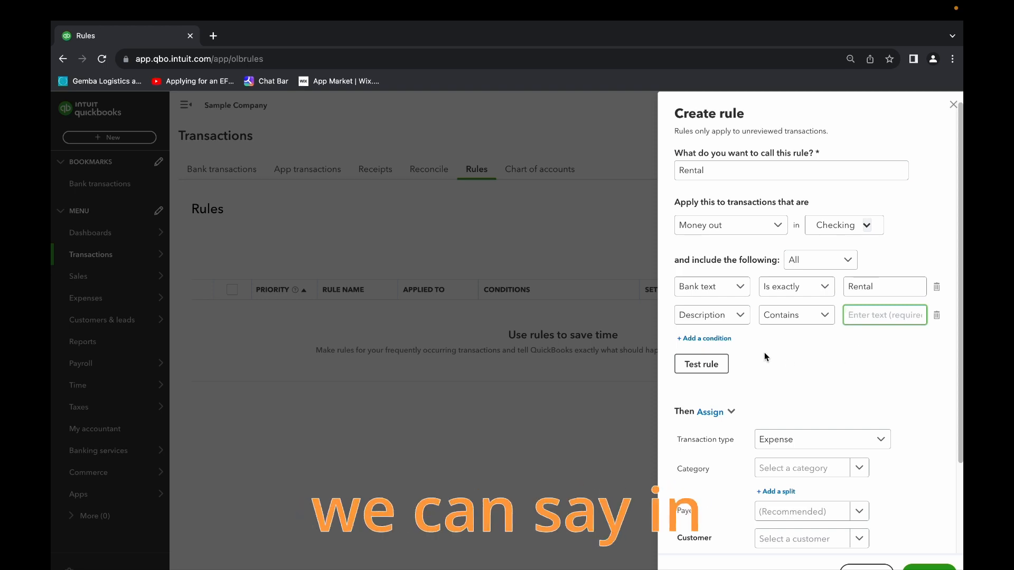
click(738, 317)
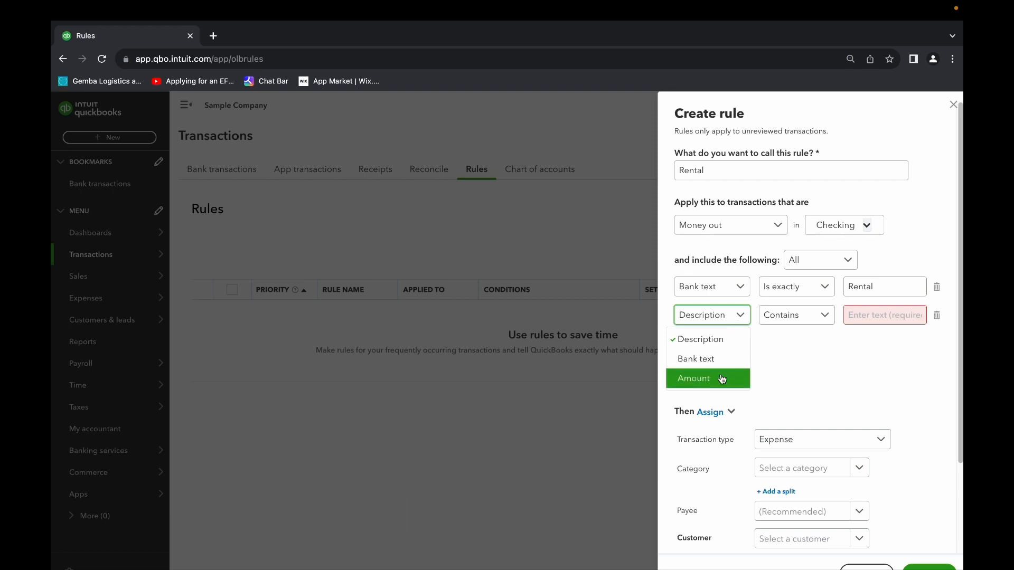
click(694, 378)
click(871, 316)
text(4,000)
click(865, 384)
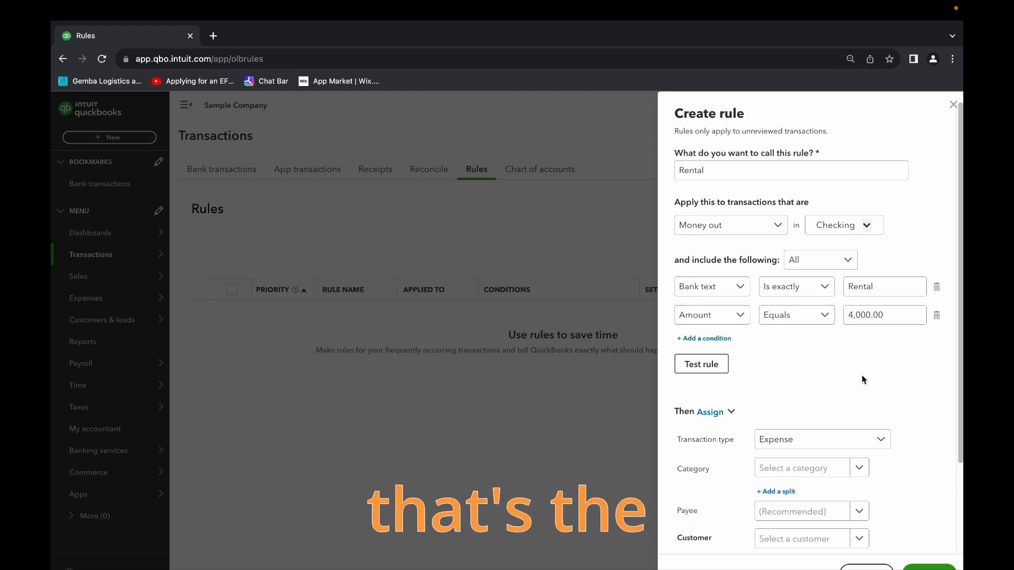
View the comparison options for the amount condition, and test the rule against the unreviewed transactions.
click(825, 321)
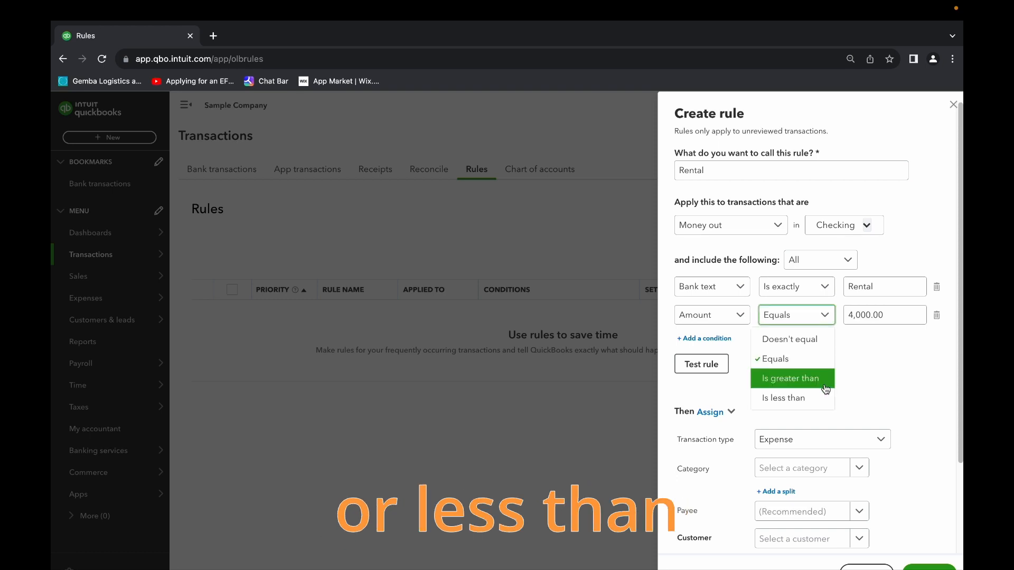
click(732, 343)
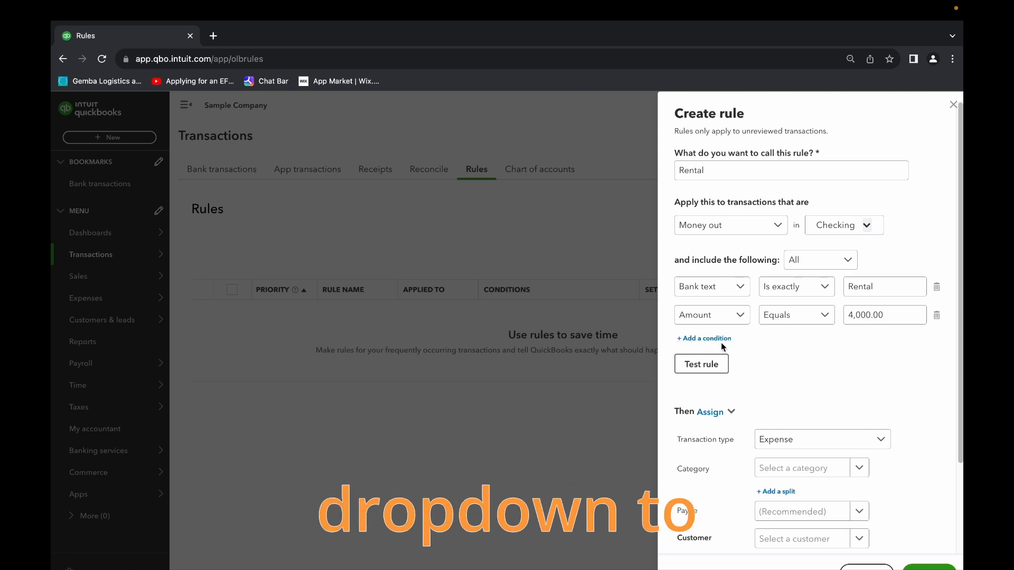
scroll(828, 364, down, 1)
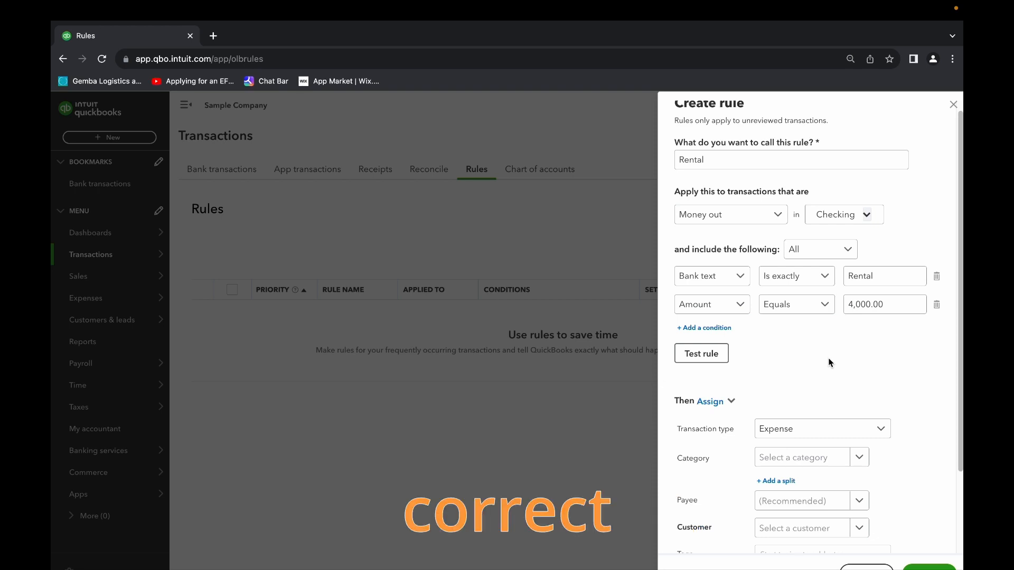
click(713, 355)
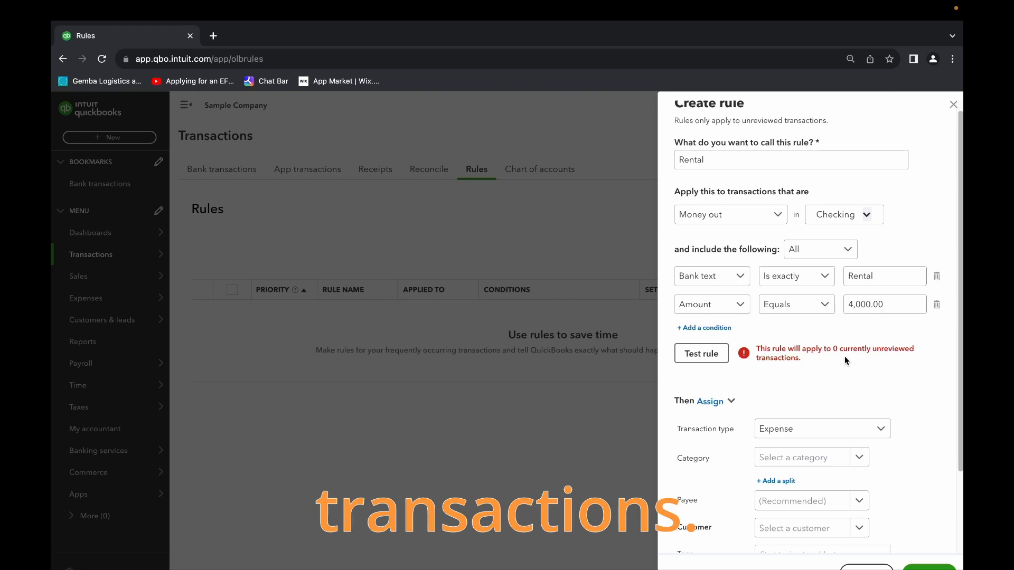
Remove the amount condition from the Rental rule and test the rule again.
click(937, 305)
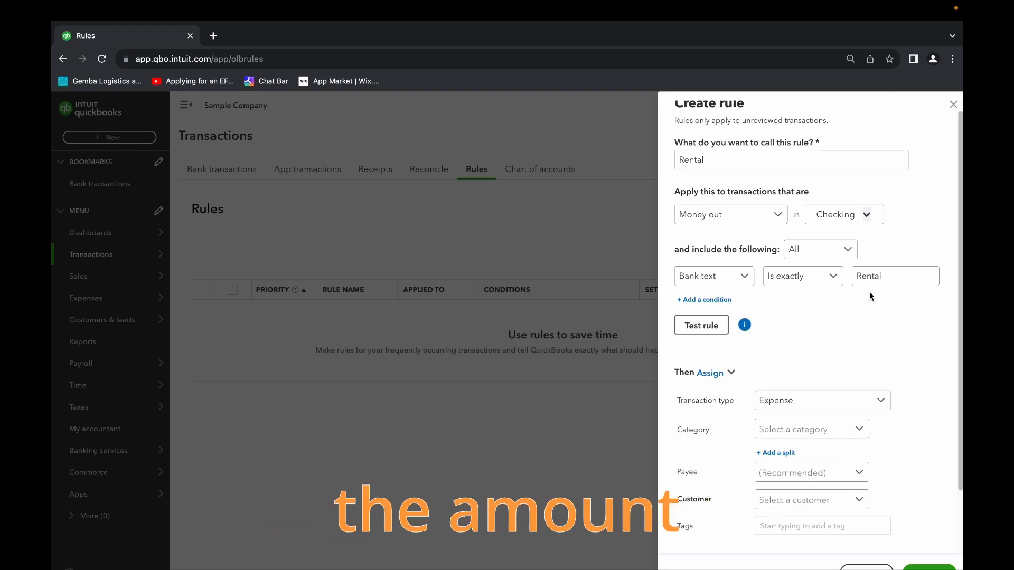
click(704, 331)
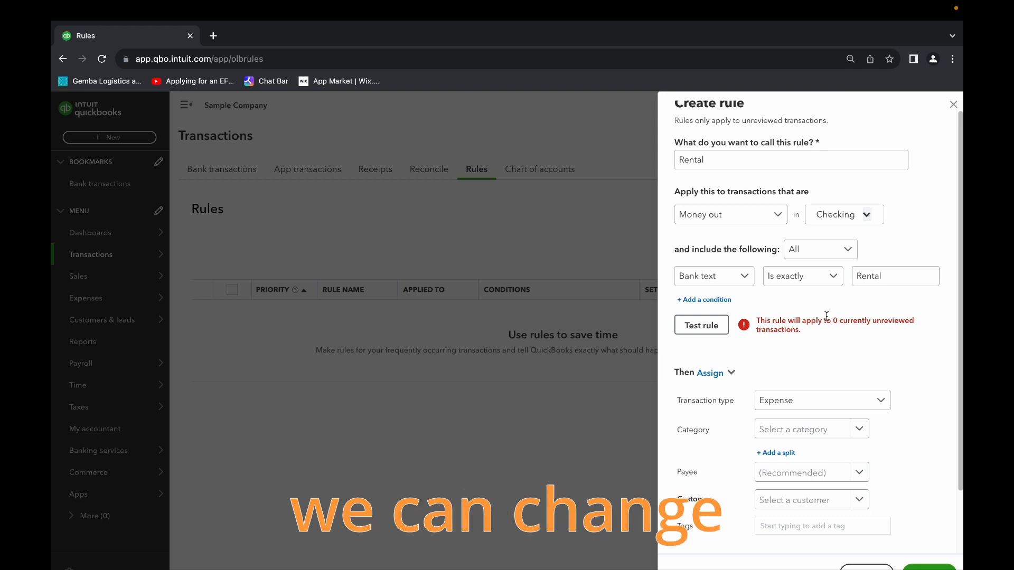
drag(888, 276, 840, 277)
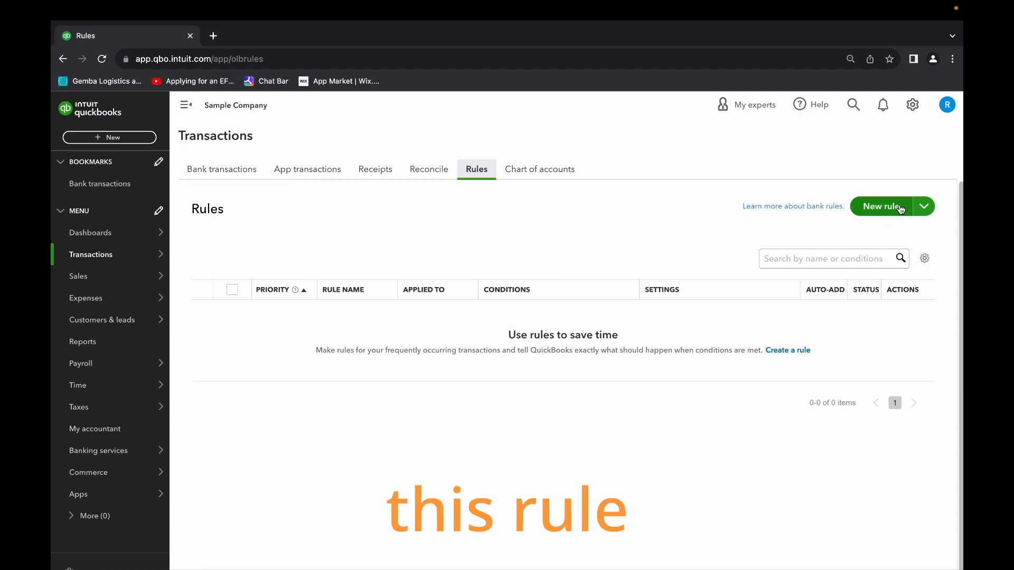
Create a new bank rule named Hicks Hardware and review the bank accounts it can apply to.
click(896, 209)
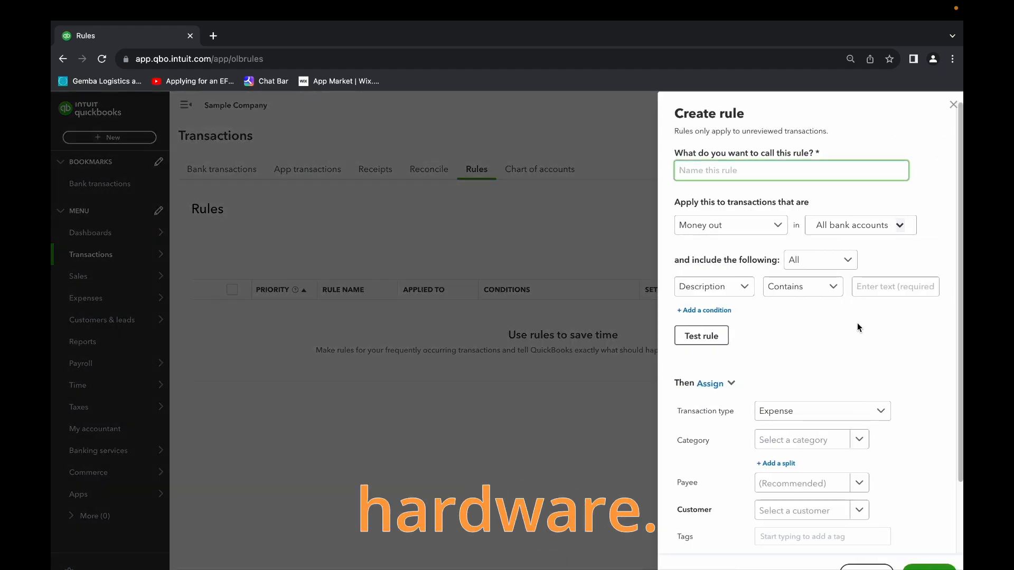
text(Hicks Hardware)
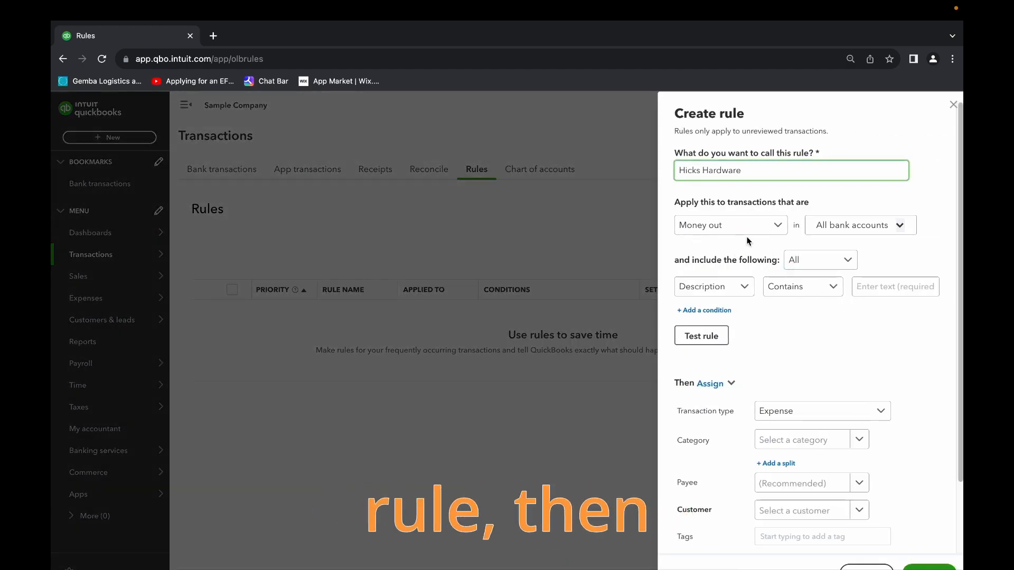
click(844, 228)
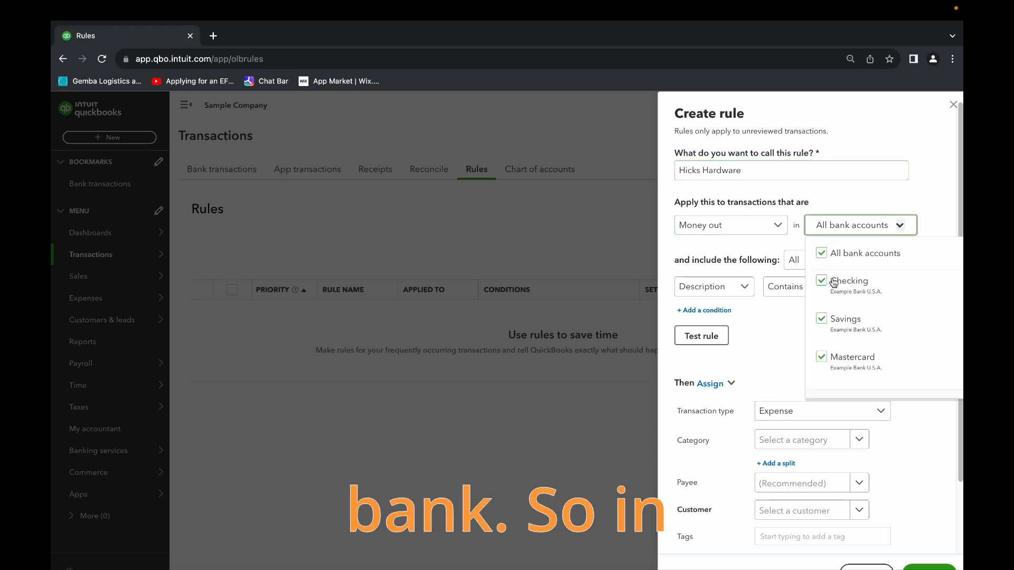
click(790, 370)
Set the description condition to contain Hardware and test the rule against the unreviewed transactions.
click(884, 290)
text(Hardware)
click(718, 342)
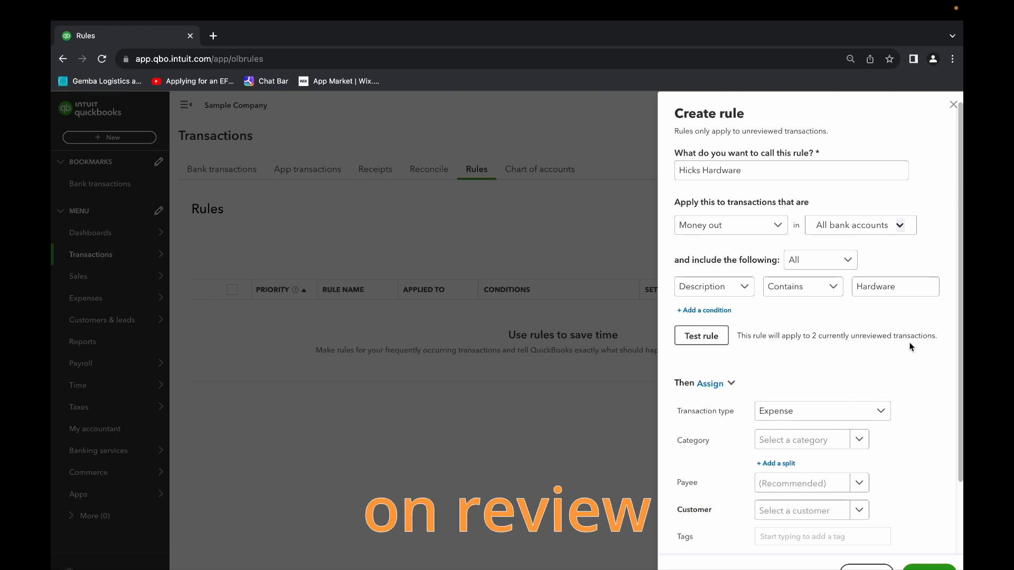
scroll(806, 334, down, 3)
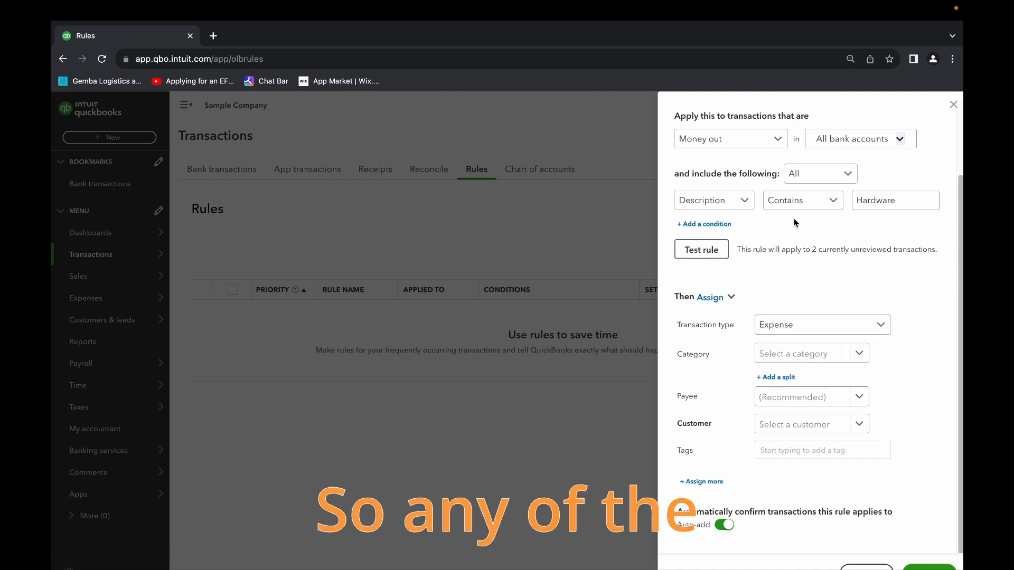
scroll(837, 259, up, 3)
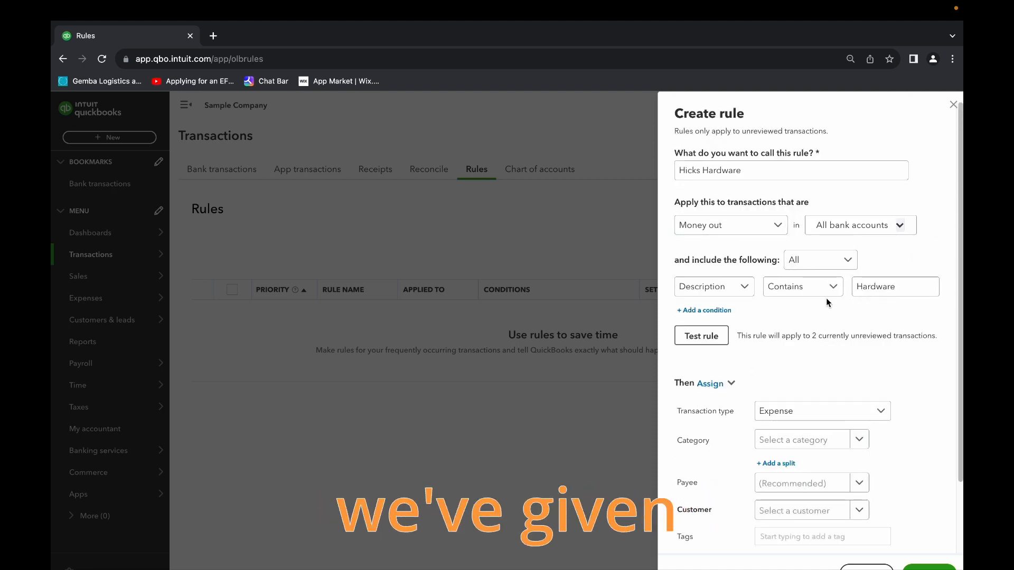
Review the transaction types that the rule can assign to money-out transactions.
scroll(753, 349, down, 2)
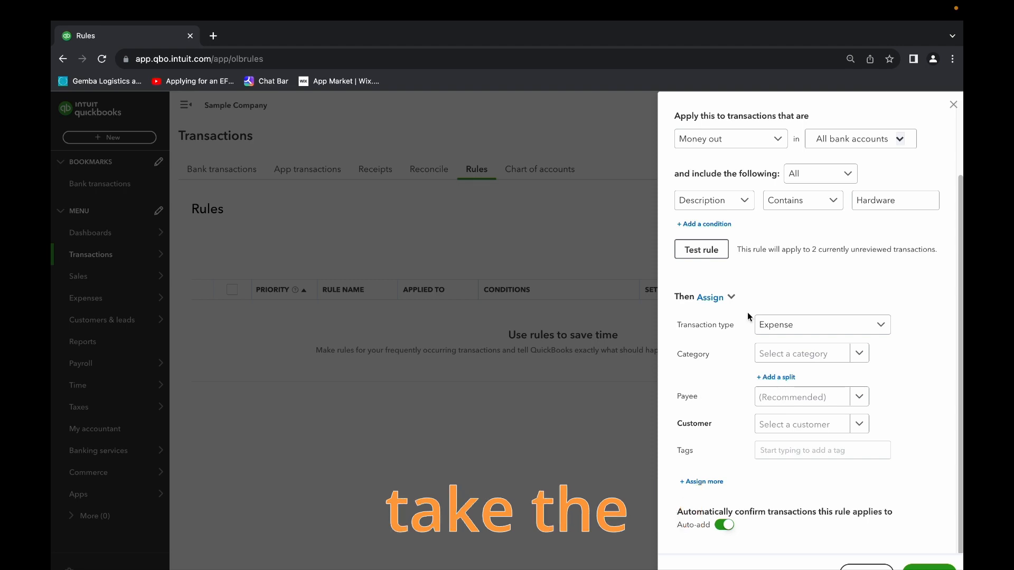
click(766, 325)
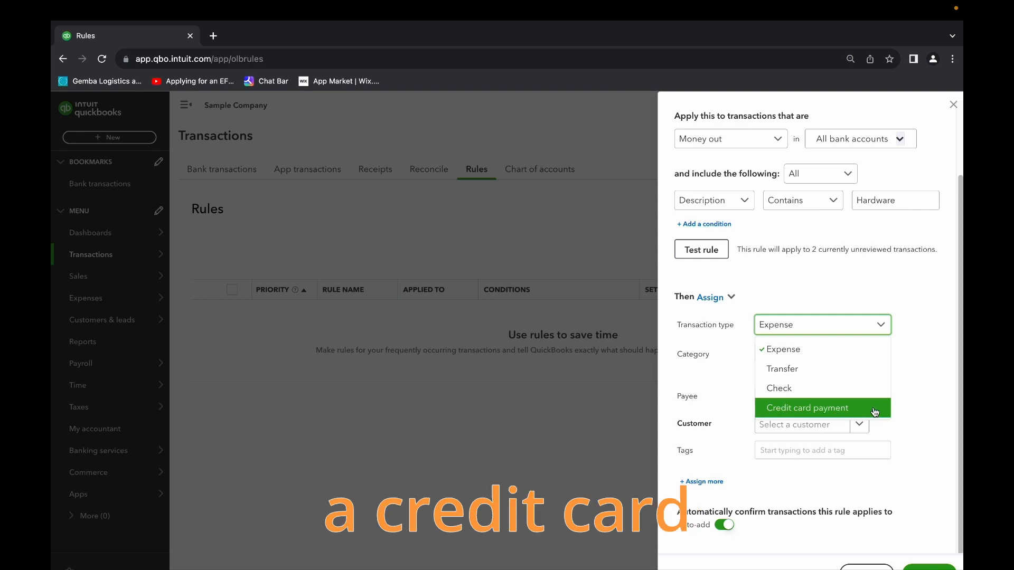
click(898, 356)
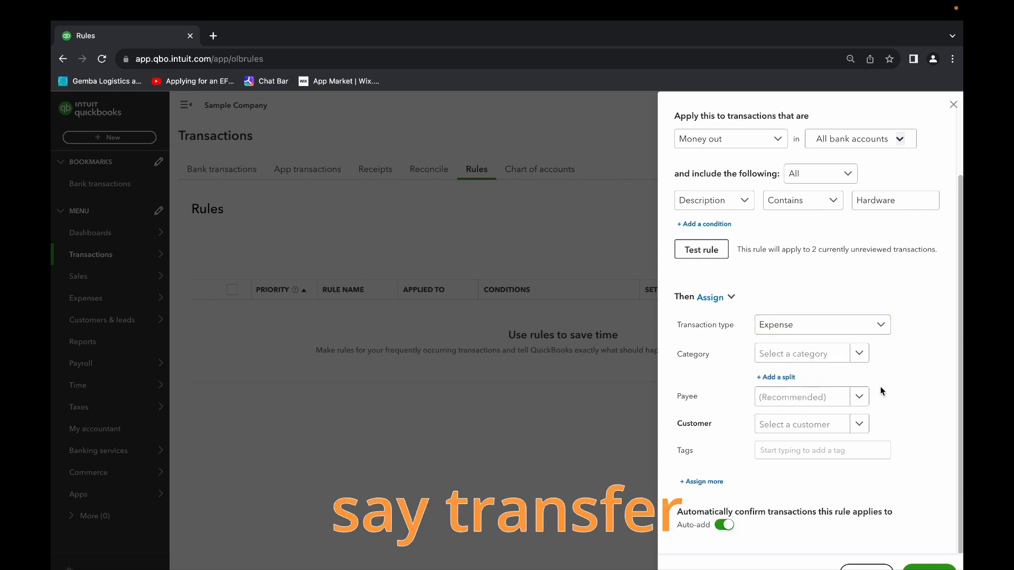
Browse the expense categories and assign Advertising as the rule's category.
click(859, 355)
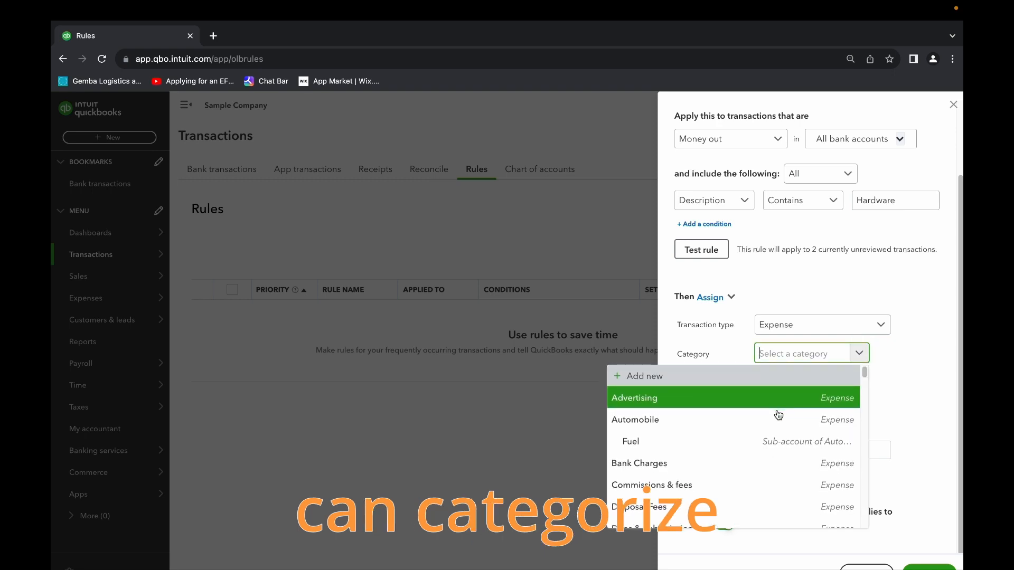
scroll(778, 414, down, 5)
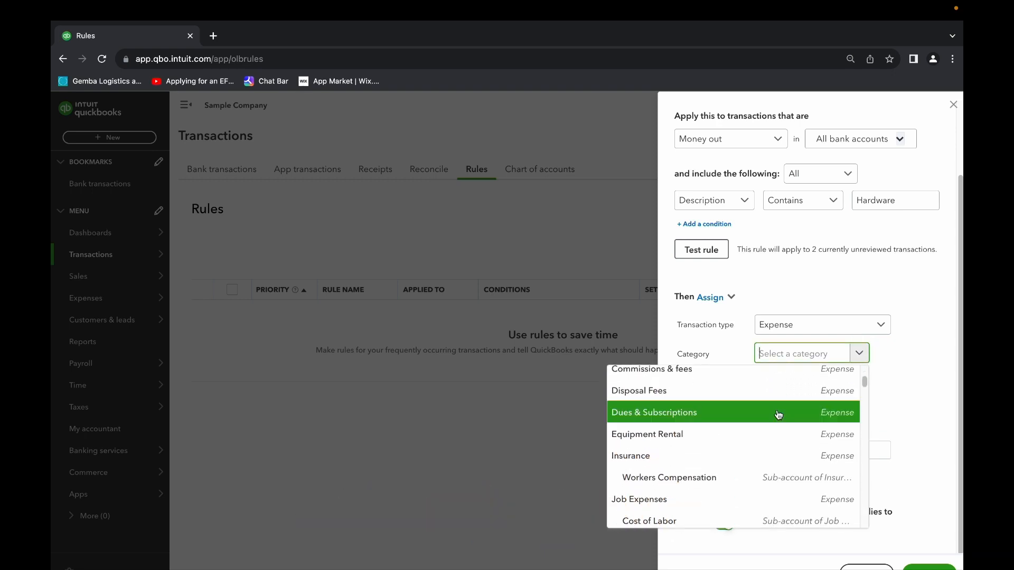
scroll(778, 415, down, 1)
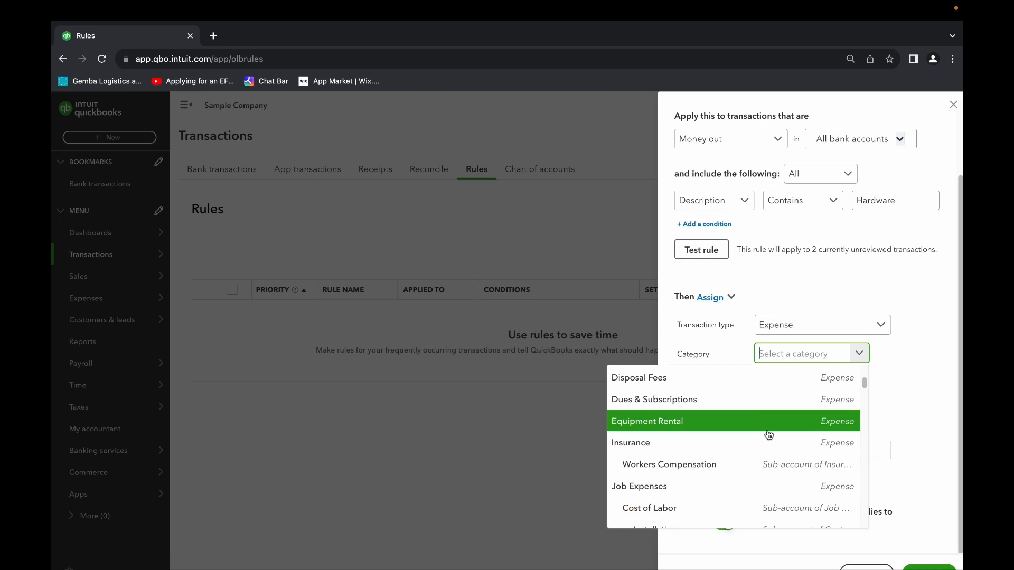
scroll(769, 434, down, 2)
scroll(752, 430, up, 8)
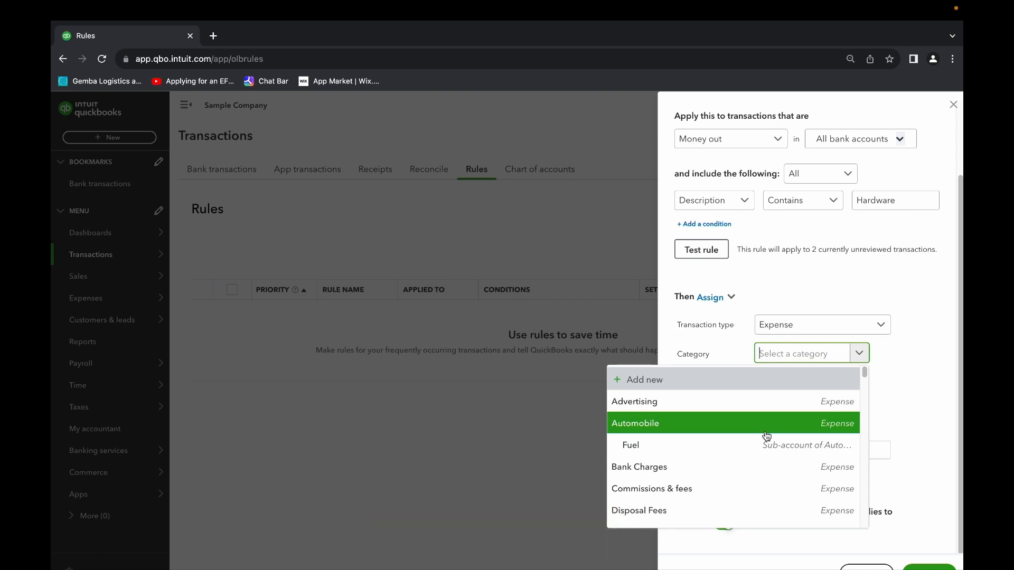
click(690, 410)
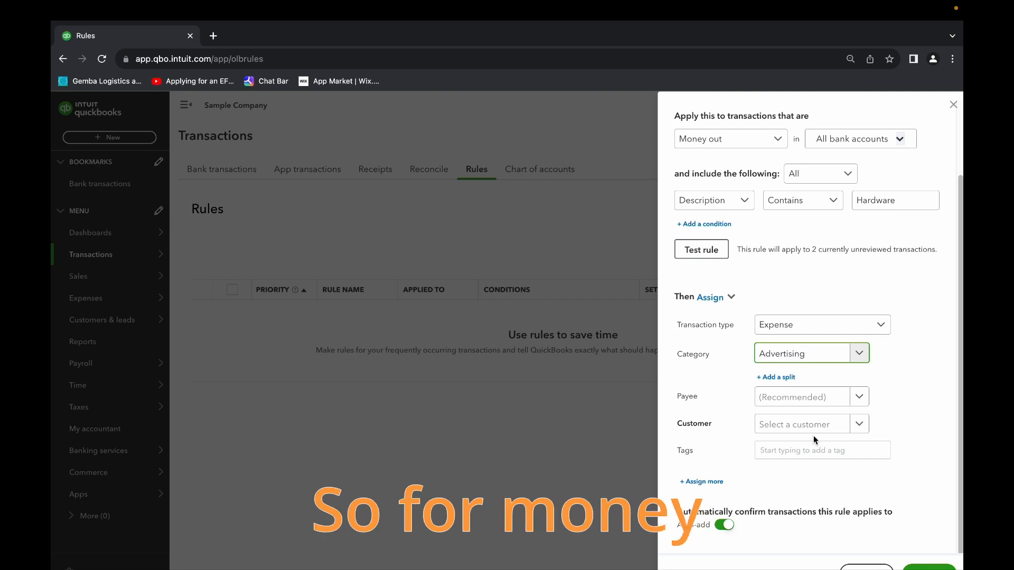
View the vendors available as payee for the Hicks Hardware rule and review its assignment fields.
click(859, 398)
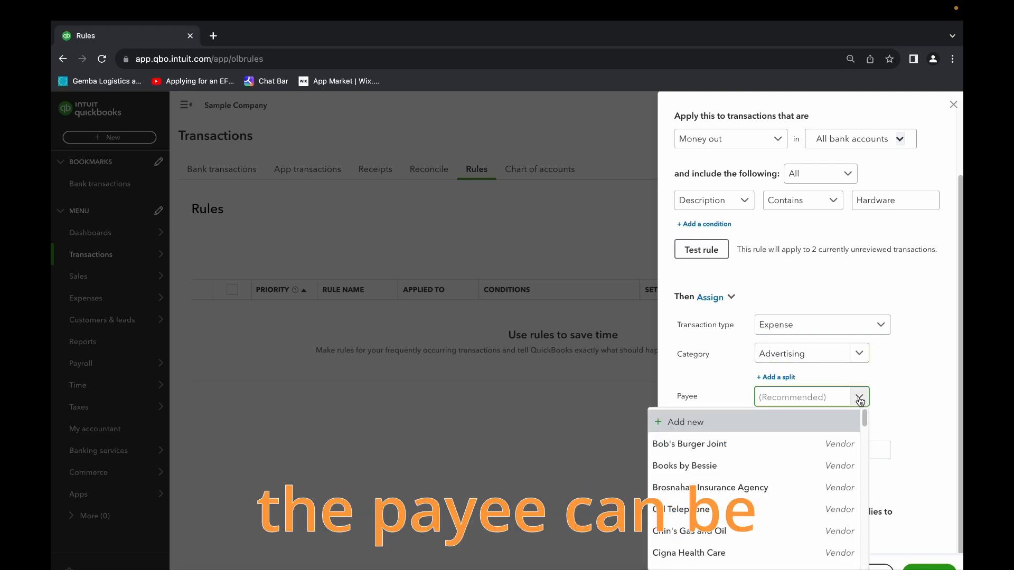
scroll(708, 266, up, 2)
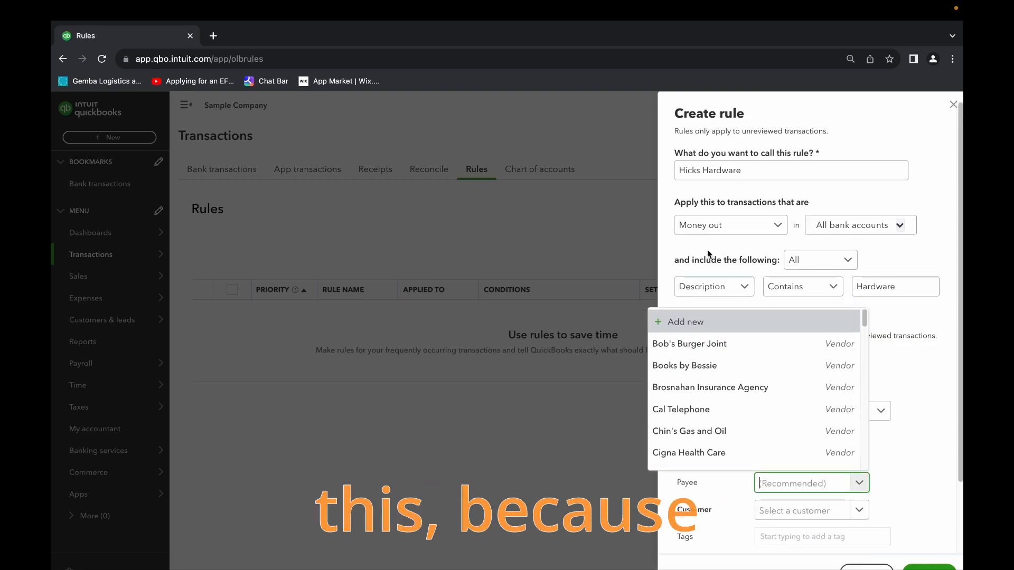
click(916, 443)
scroll(836, 460, down, 1)
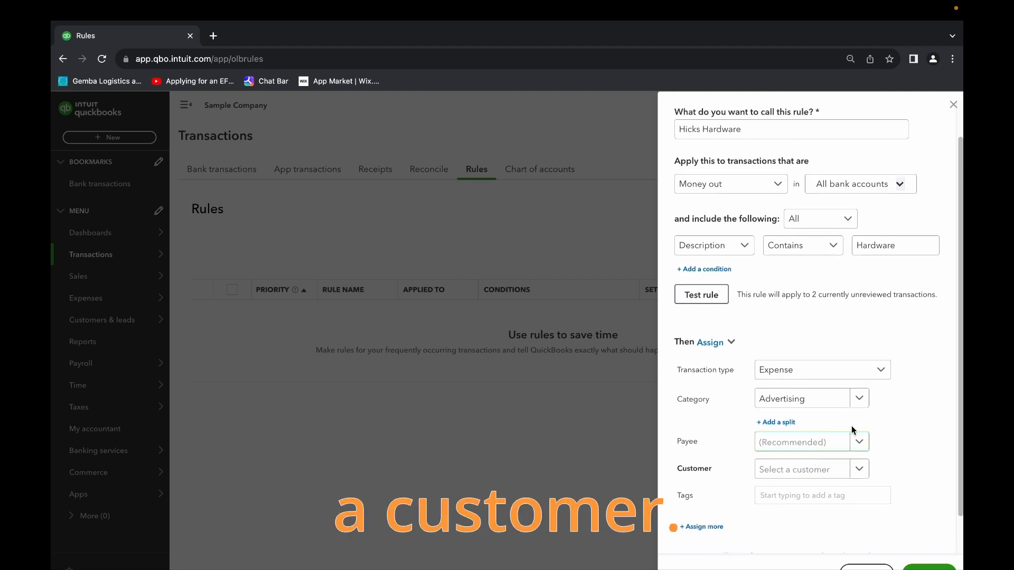
scroll(852, 446, up, 1)
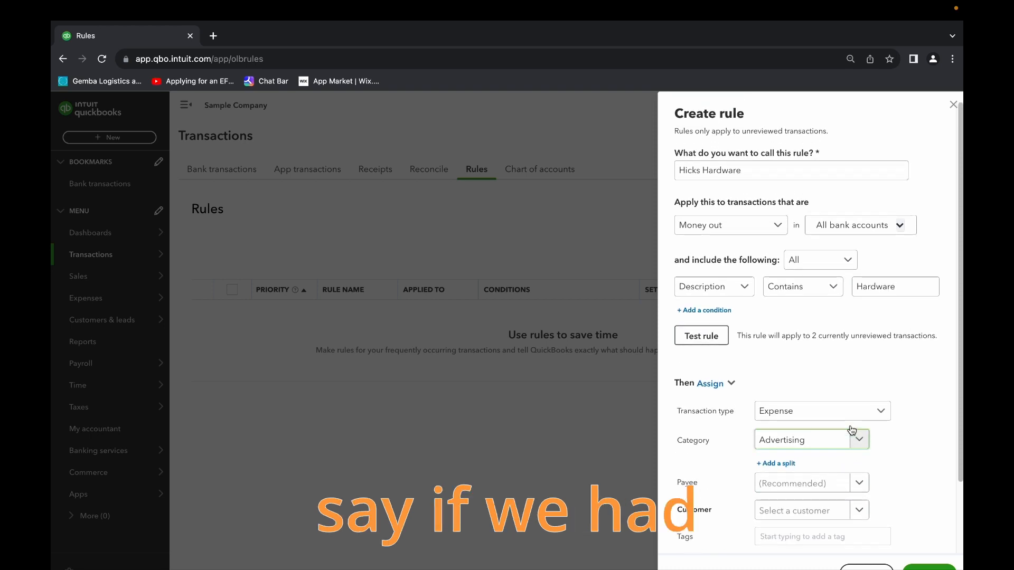
scroll(851, 430, down, 1)
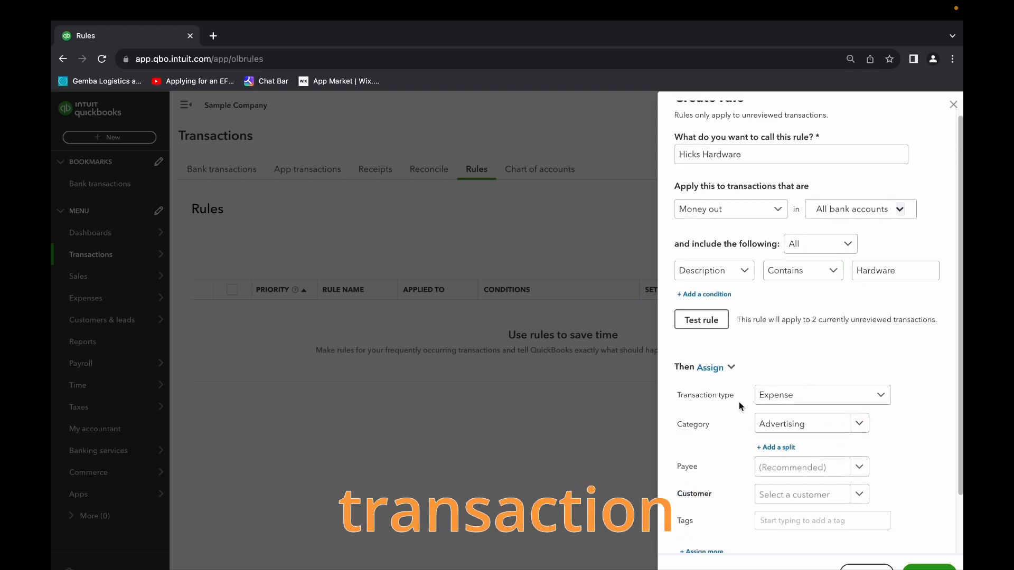
Switch the rule to Money in transactions and review the available transaction types and categories.
click(771, 214)
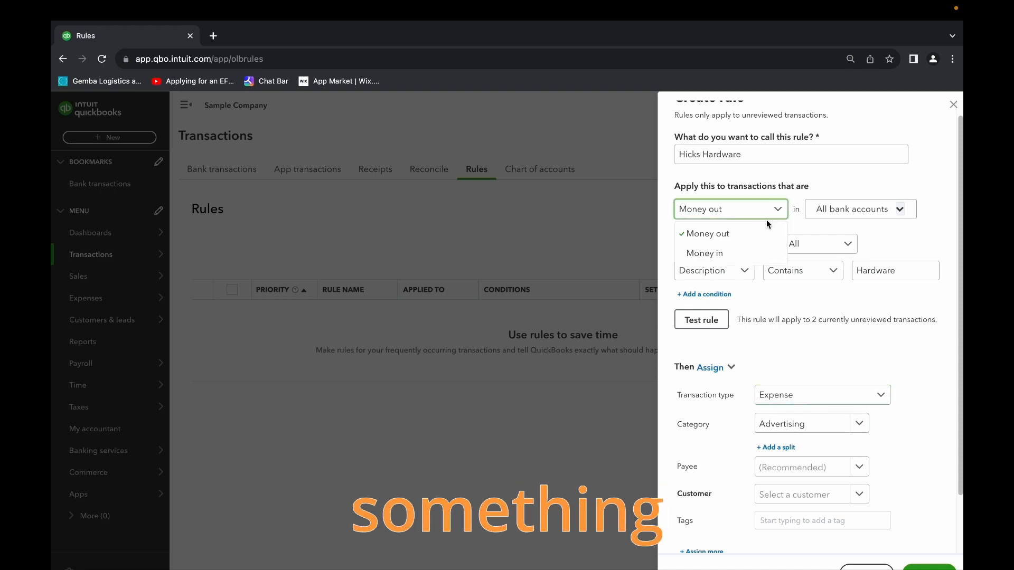
click(726, 253)
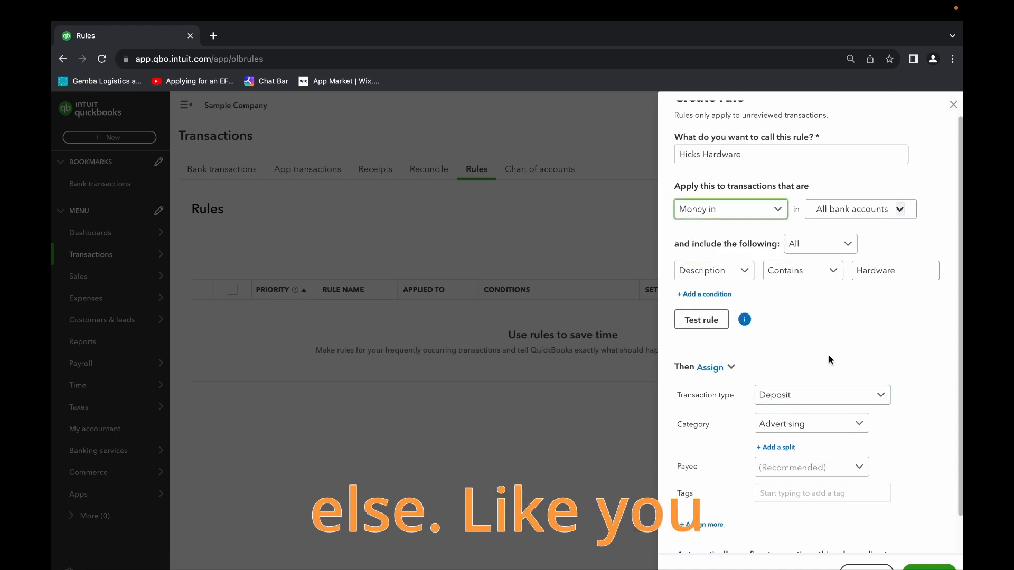
click(881, 401)
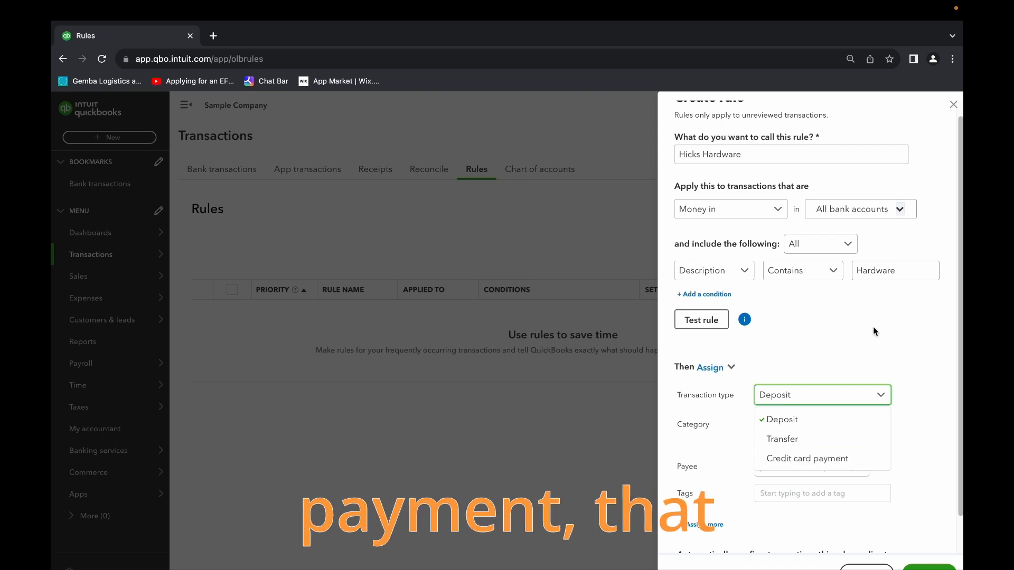
click(849, 393)
click(861, 428)
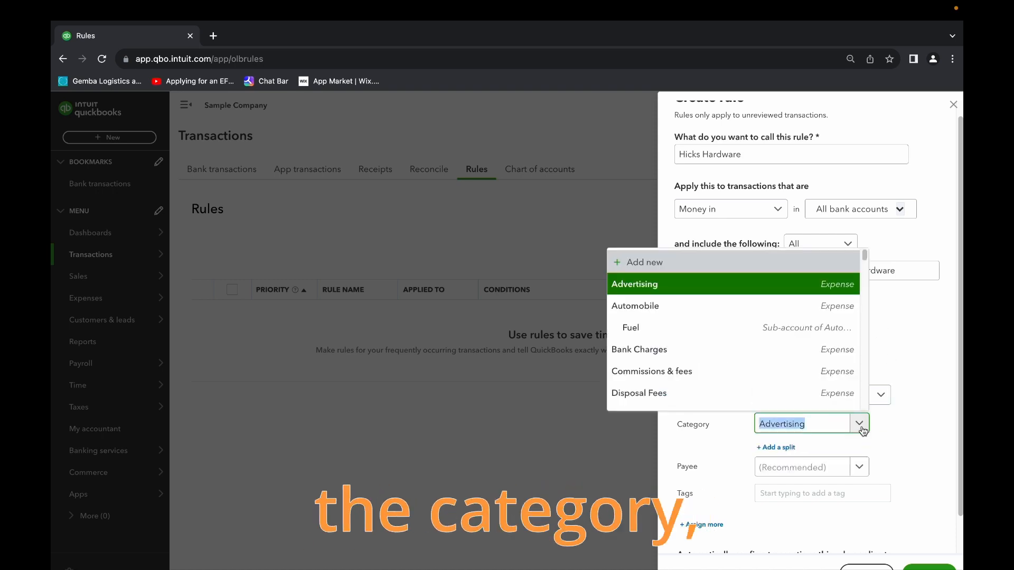
scroll(809, 356, down, 3)
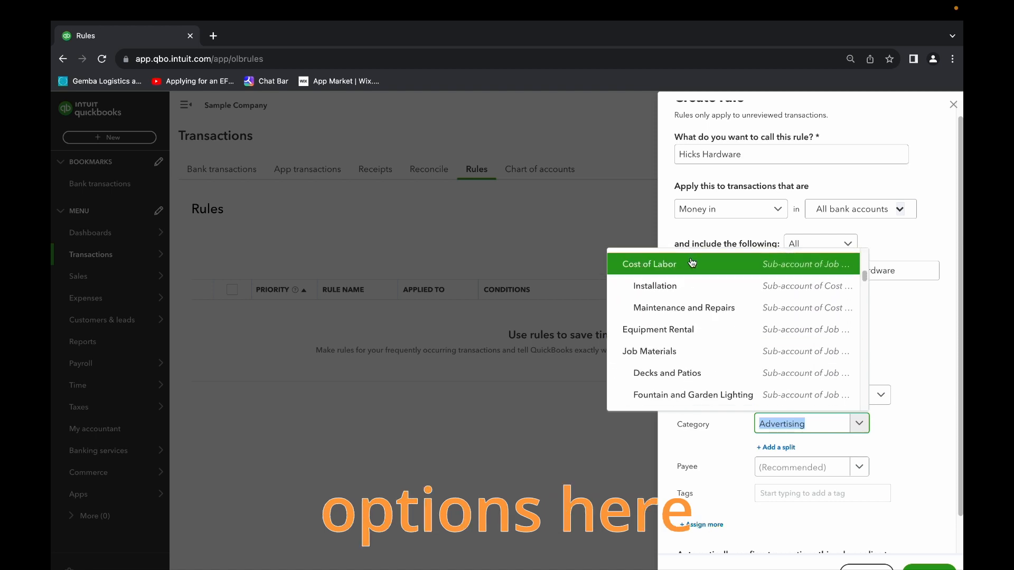
click(910, 437)
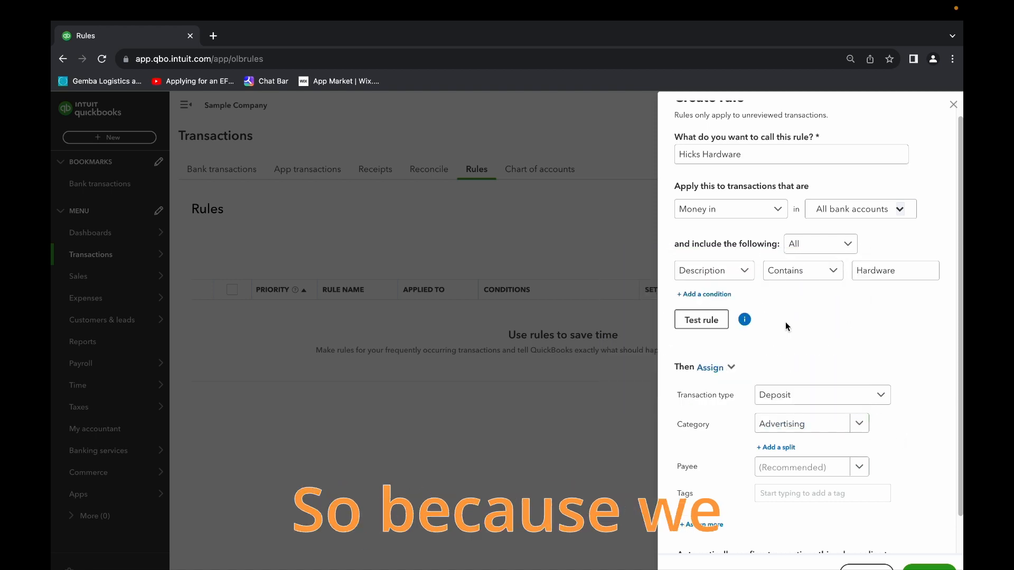
Set the rule back to Money out transactions and review its transaction type options.
scroll(785, 319, up, 1)
click(776, 226)
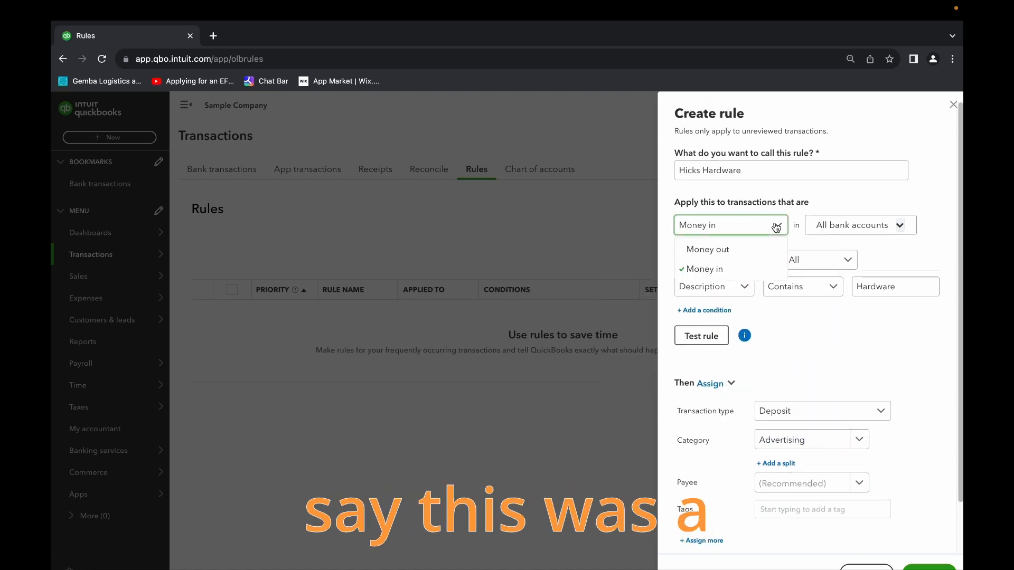
click(728, 249)
scroll(823, 364, down, 3)
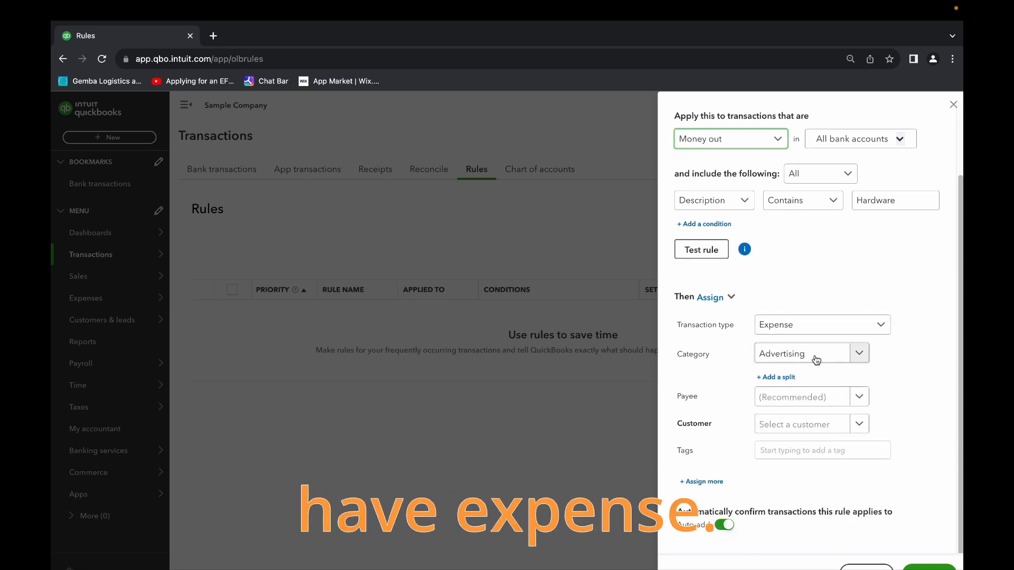
click(877, 324)
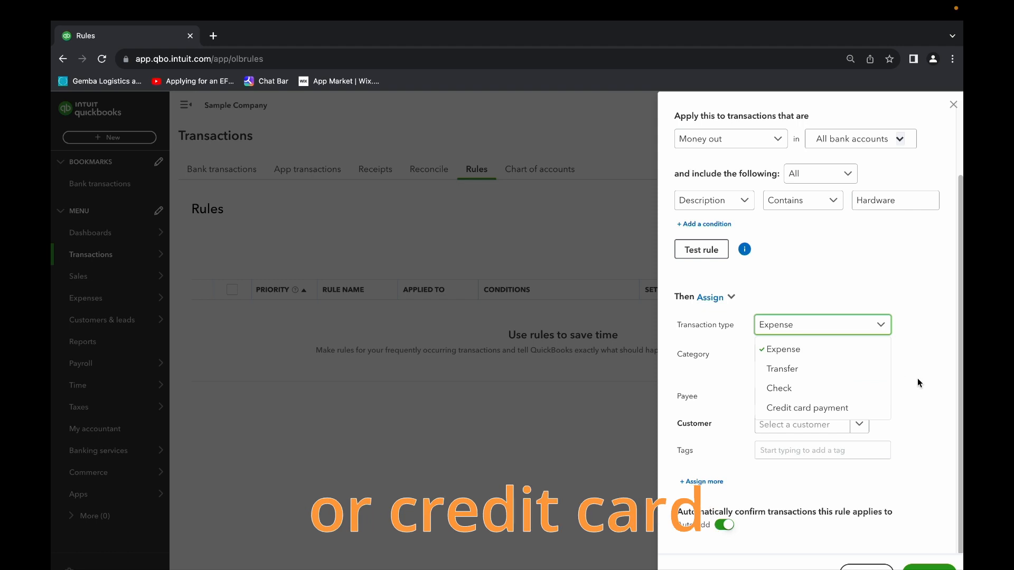
scroll(917, 380, up, 2)
click(873, 327)
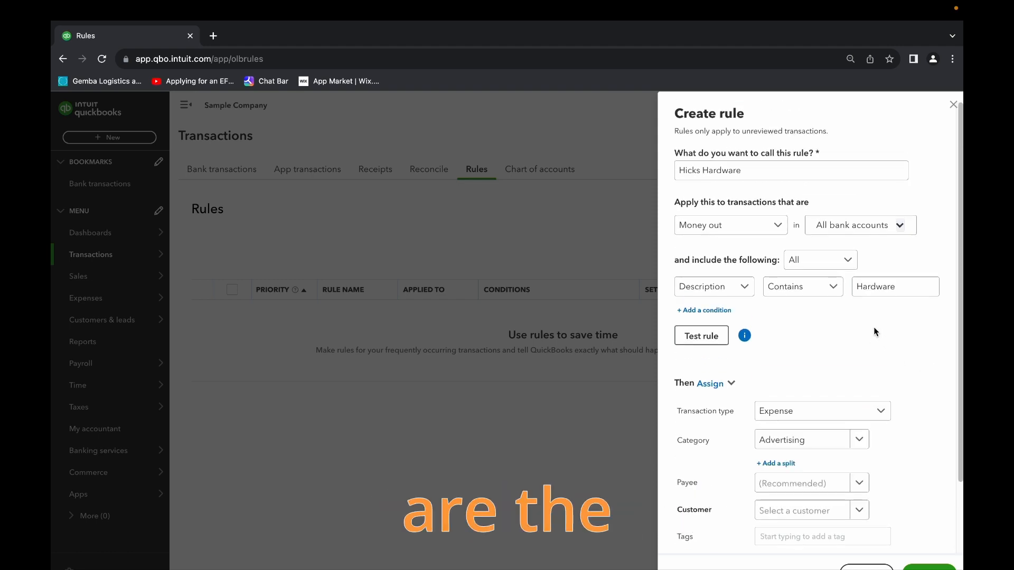
scroll(895, 392, down, 2)
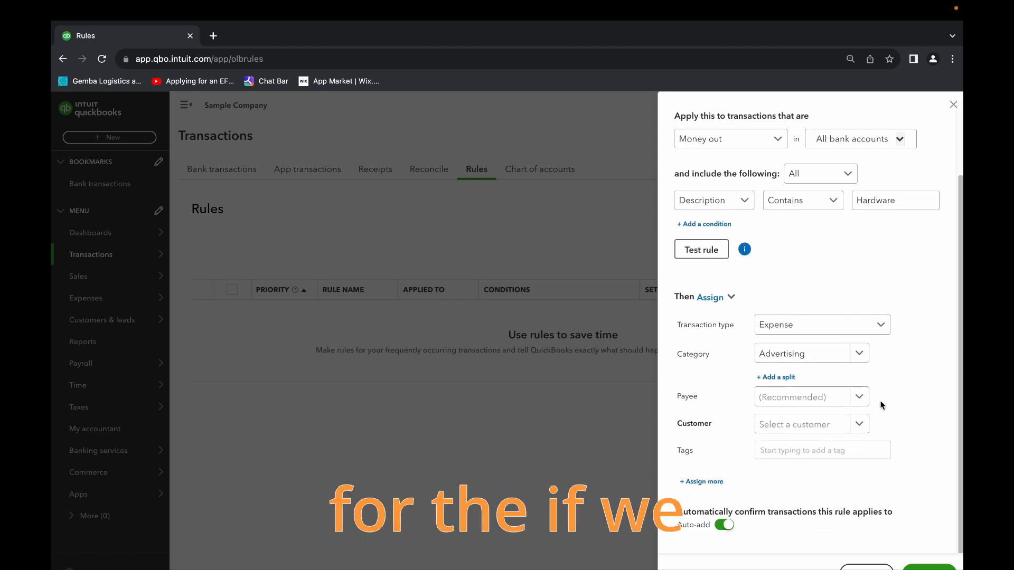
Apply the rule to Money in transactions and view the customers available as payee.
scroll(779, 301, up, 2)
click(781, 226)
click(745, 268)
scroll(883, 417, down, 1)
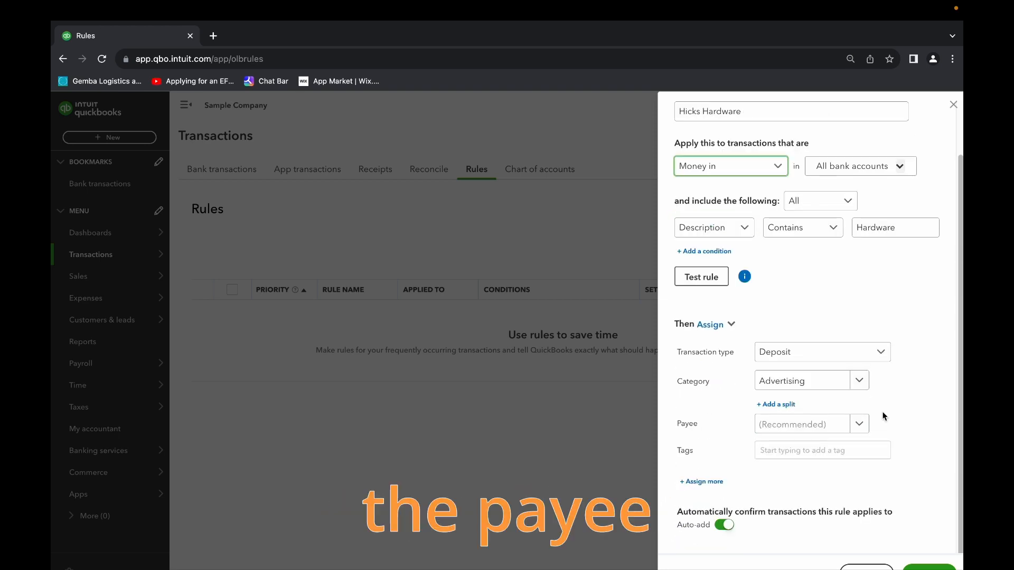
click(856, 424)
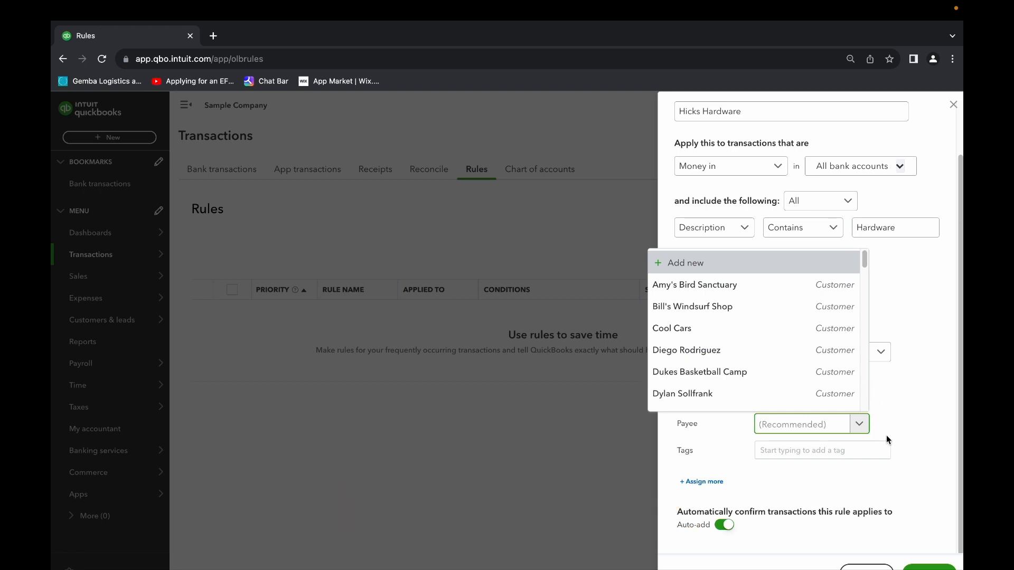
click(789, 293)
Set the rule back to Money out transactions and assign Bob's Burger Joint as the payee.
scroll(790, 302, up, 2)
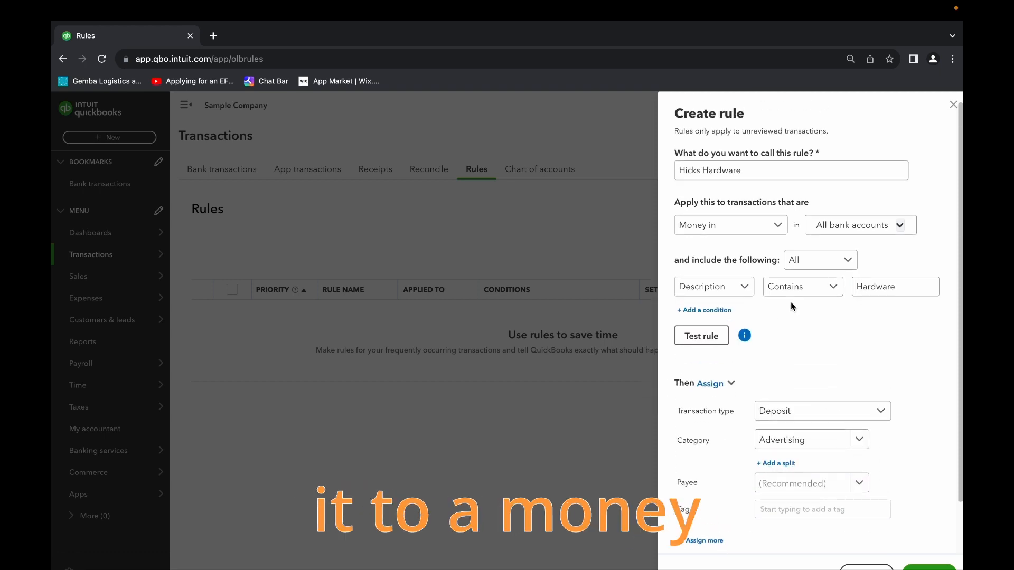
click(778, 228)
click(758, 249)
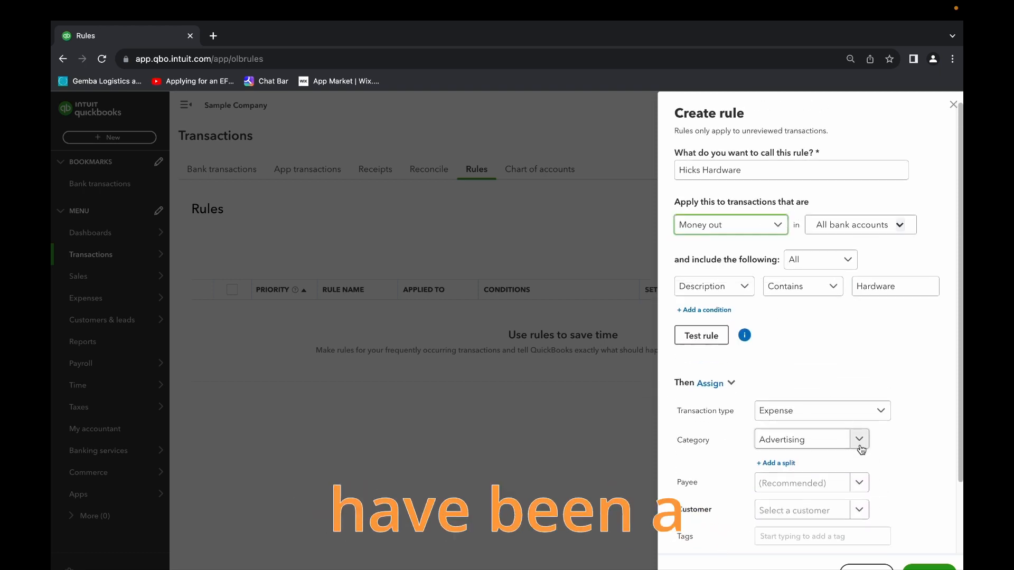
scroll(861, 449, down, 2)
click(859, 396)
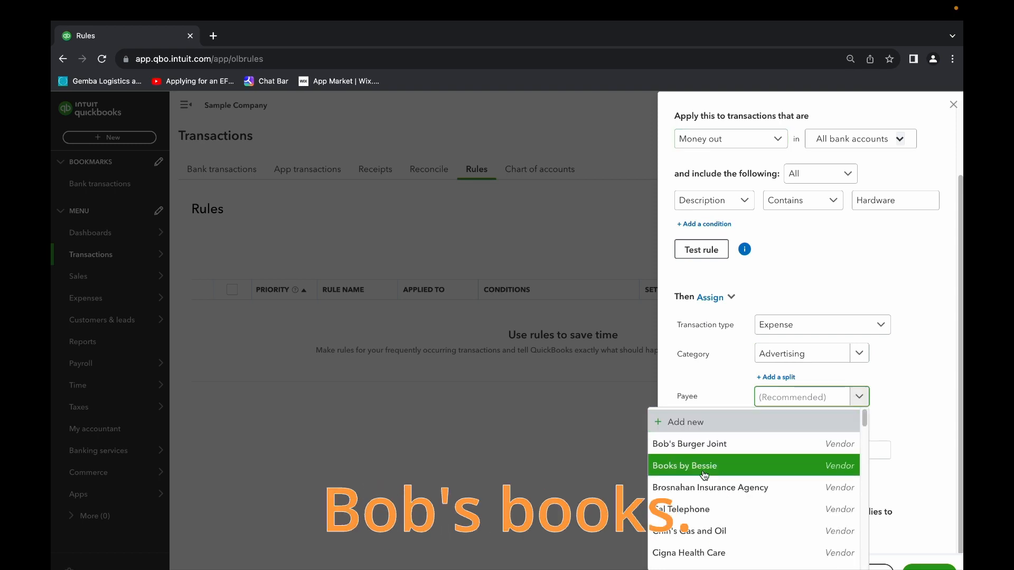
click(748, 445)
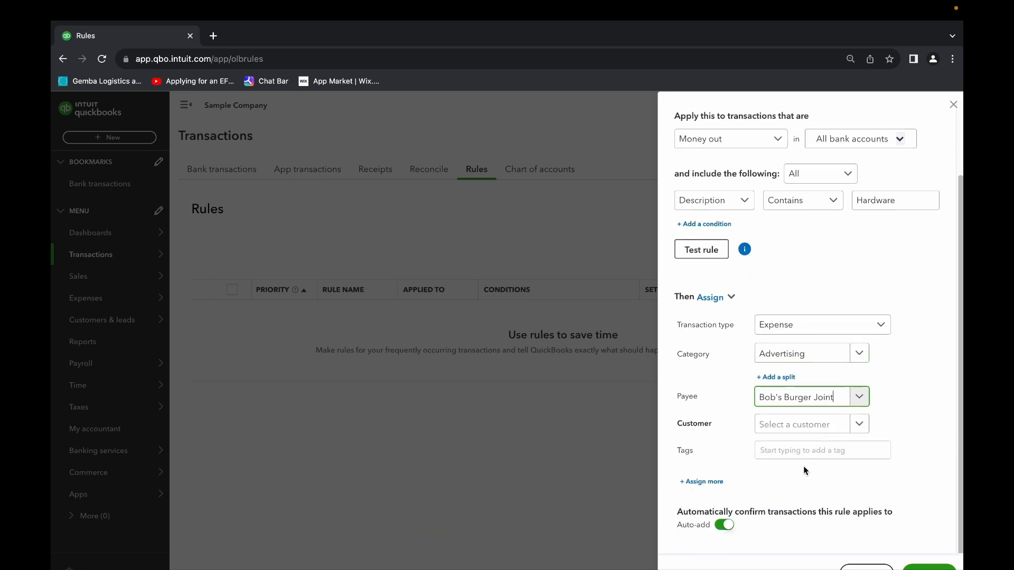
View the customers and tags available for assignment in the rule.
click(860, 424)
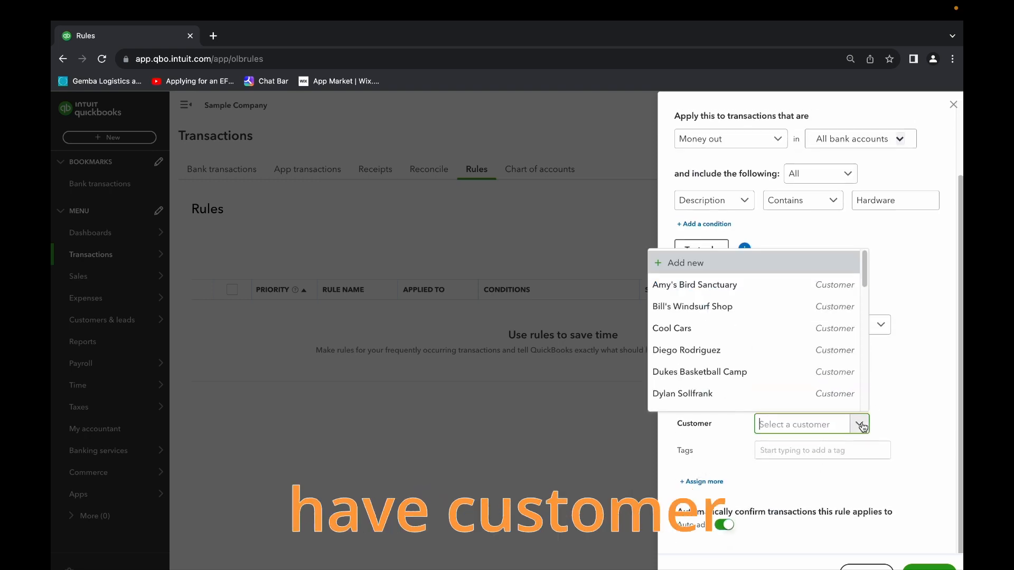
click(900, 453)
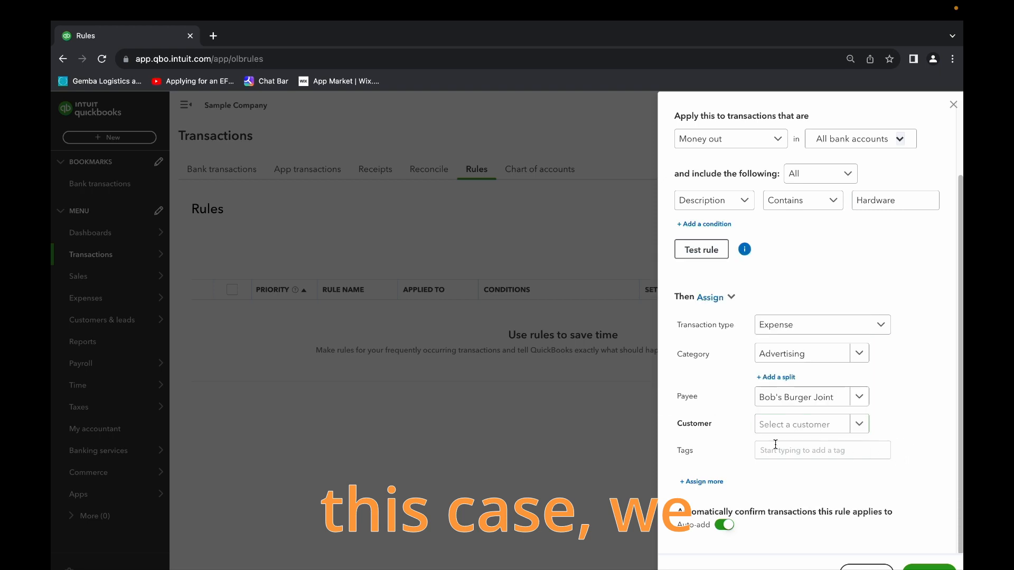
click(790, 452)
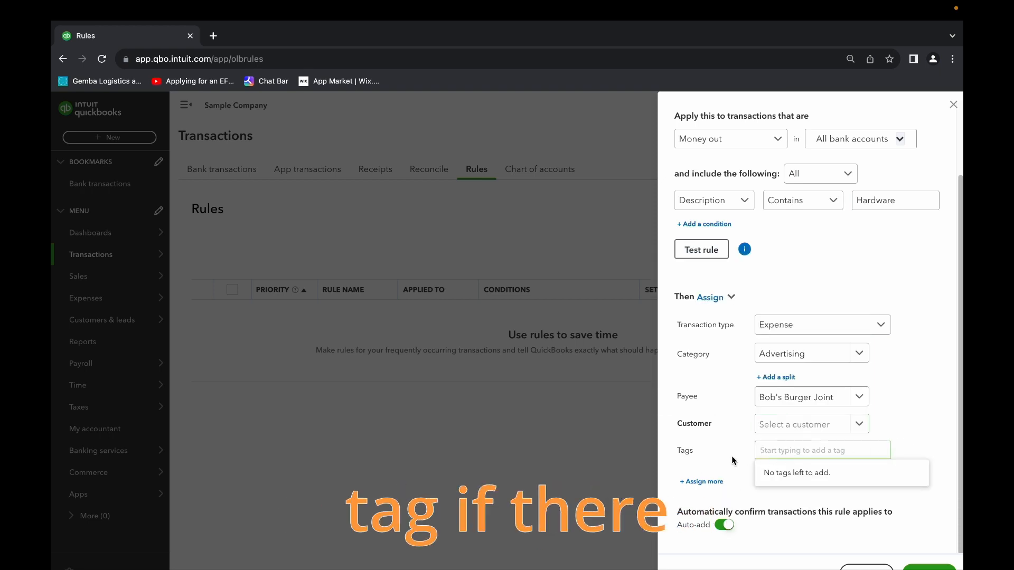
click(914, 422)
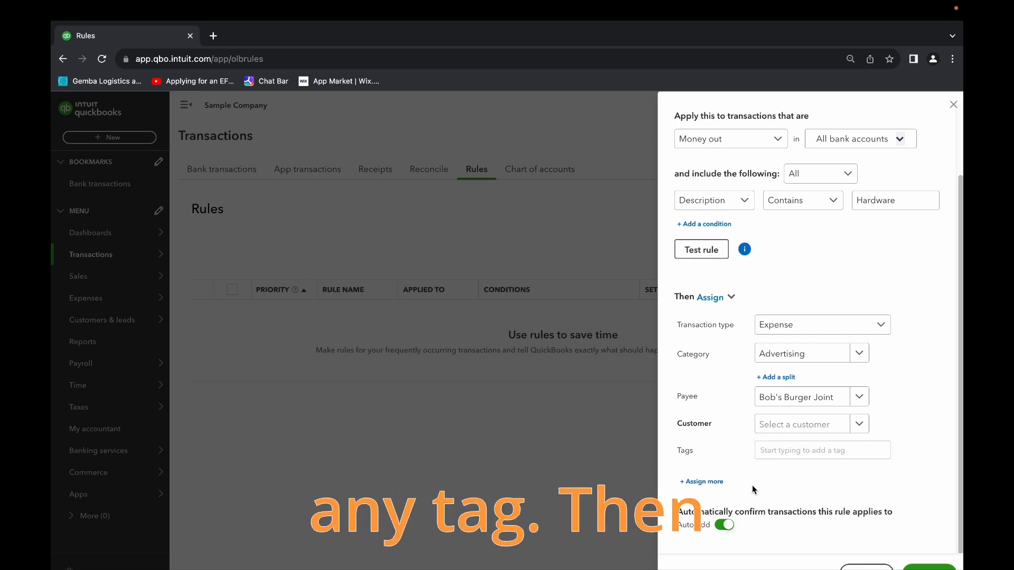
Add a replacement bank memo to the rule reading "this is a test".
click(704, 482)
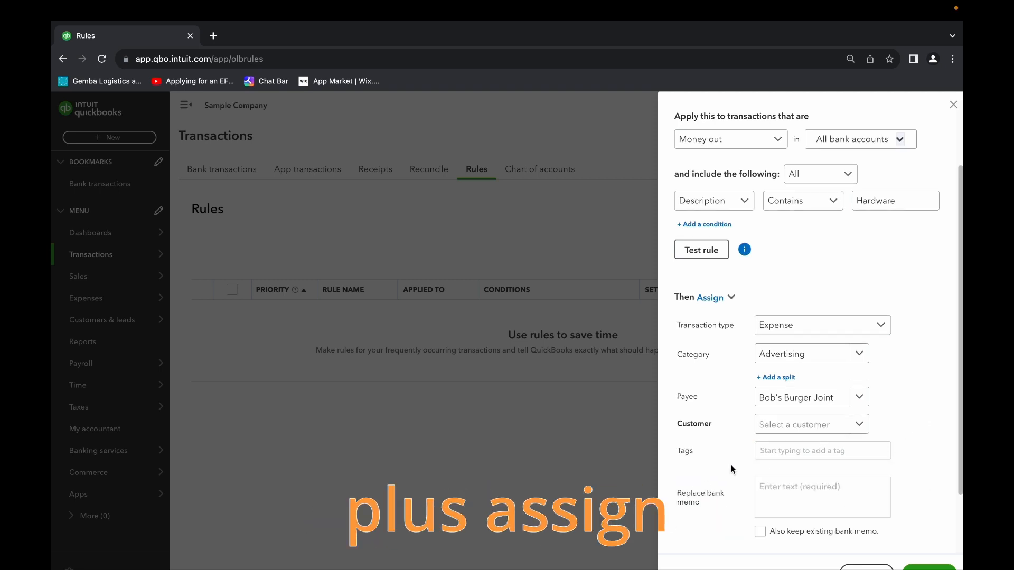
scroll(731, 465, down, 3)
click(773, 413)
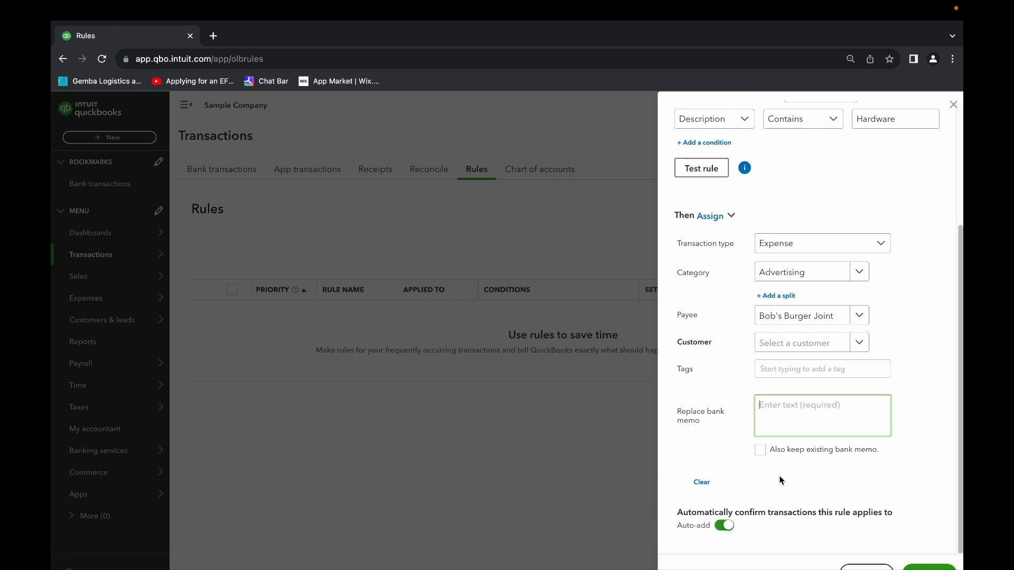
text(this is a test)
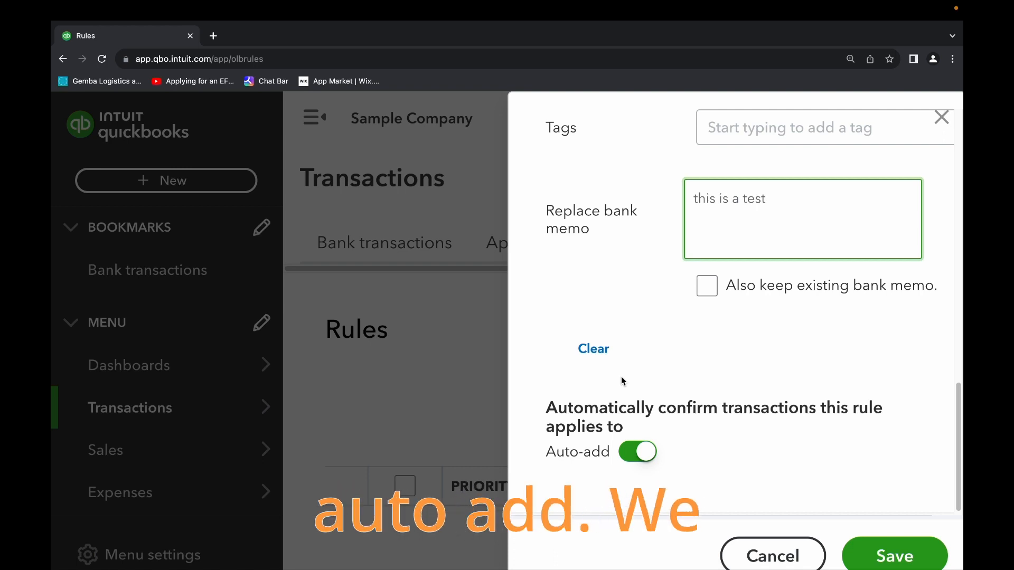
Switch the rule's auto-add option off and back on.
click(622, 454)
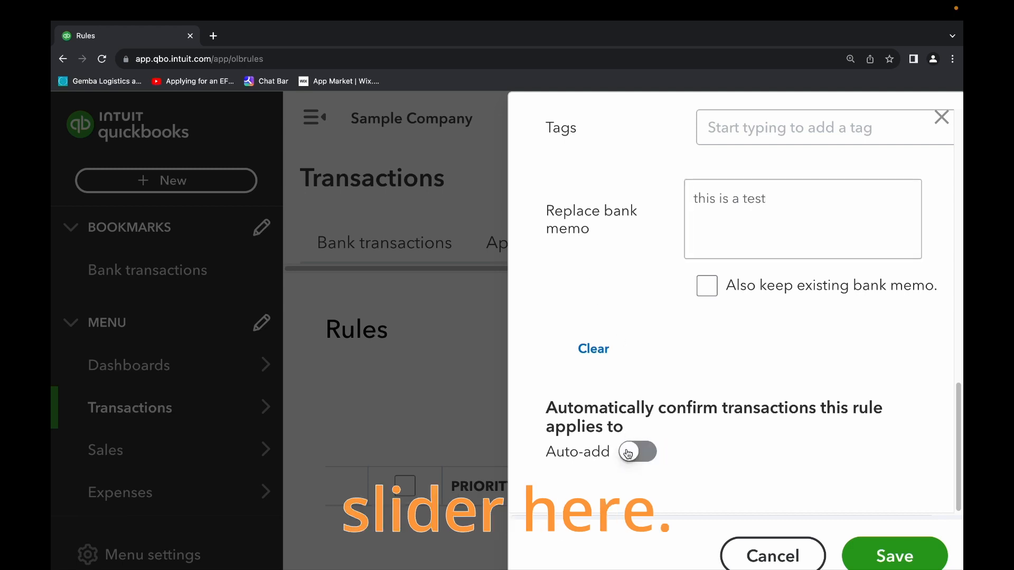
click(621, 454)
click(622, 454)
click(628, 453)
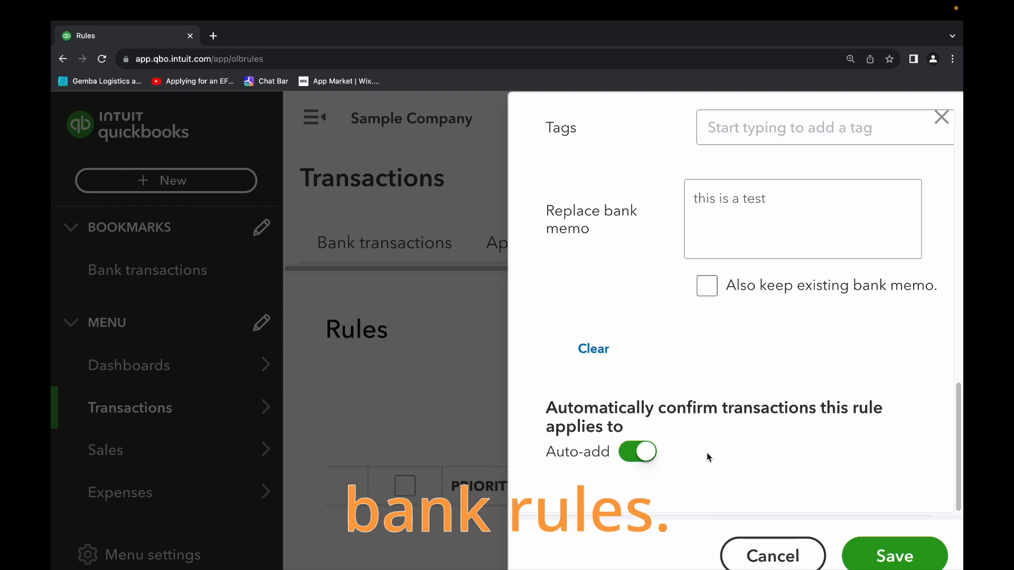
scroll(709, 457, up, 2)
scroll(717, 456, down, 2)
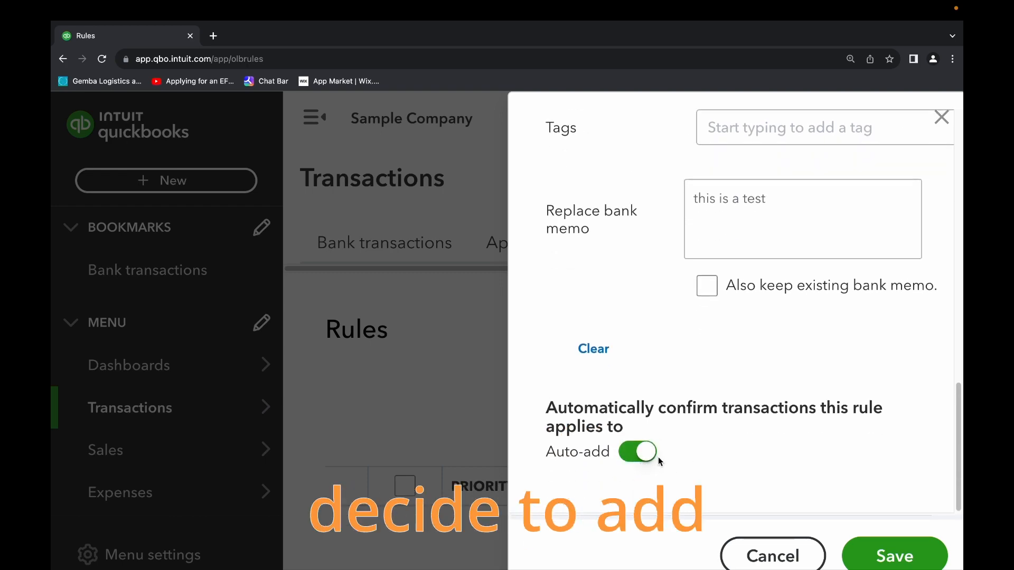
Add a second condition requiring the amount to equal 4000 and test the rule against unreviewed transactions.
scroll(753, 403, up, 10)
scroll(758, 417, down, 5)
scroll(756, 406, up, 7)
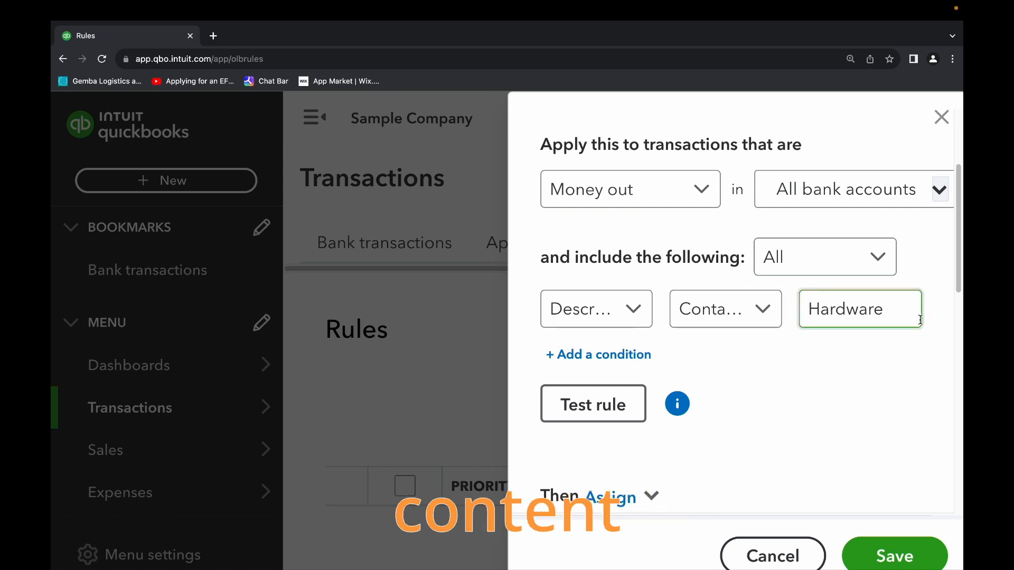
click(628, 355)
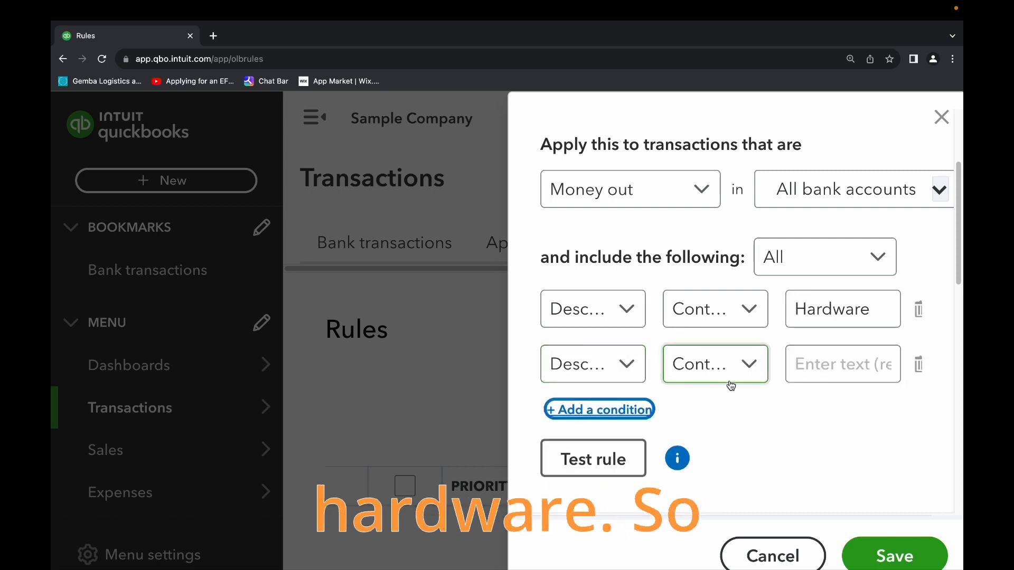
click(628, 365)
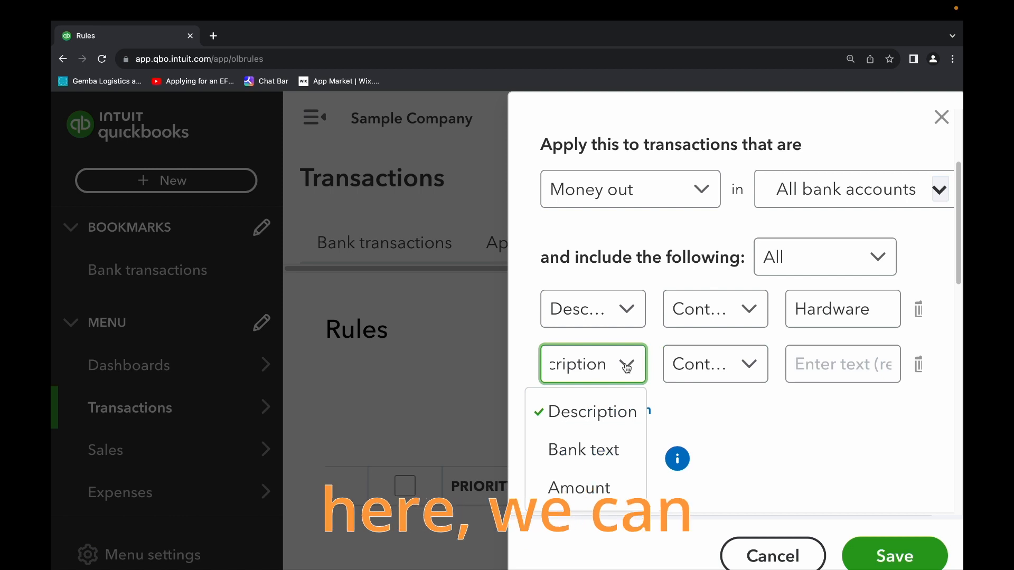
click(581, 487)
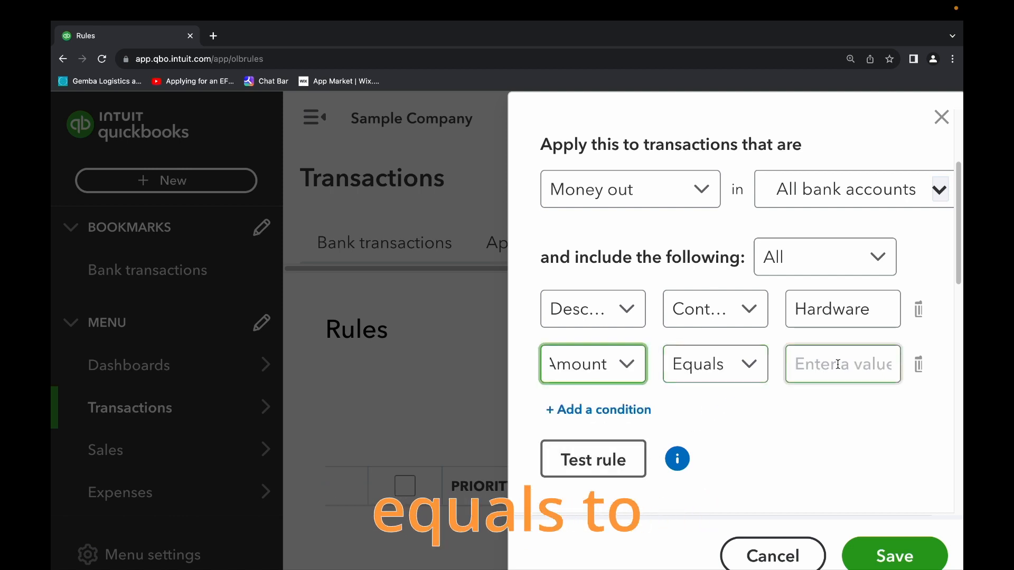
click(875, 368)
text(4000)
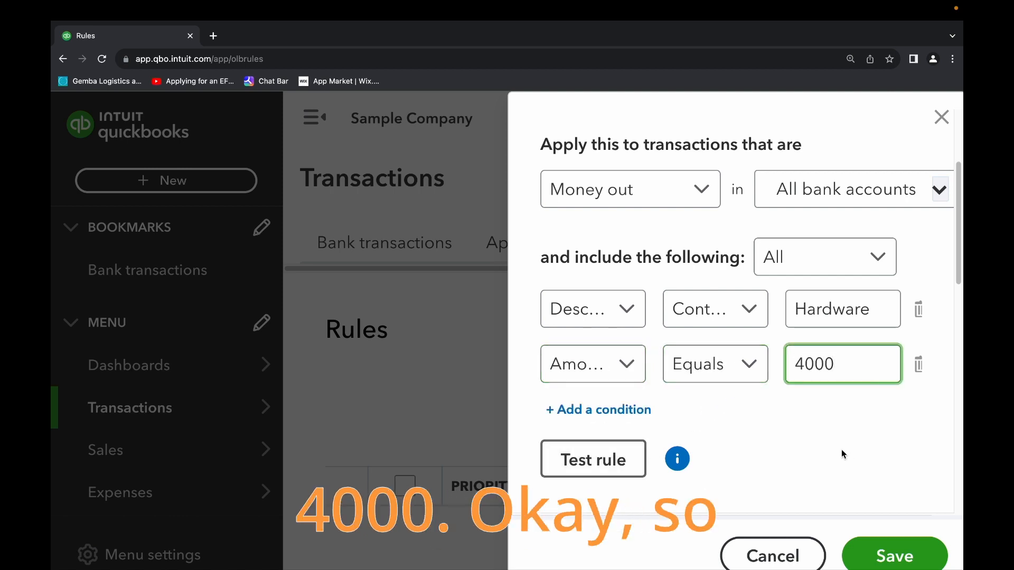
scroll(843, 452, down, 1)
click(618, 403)
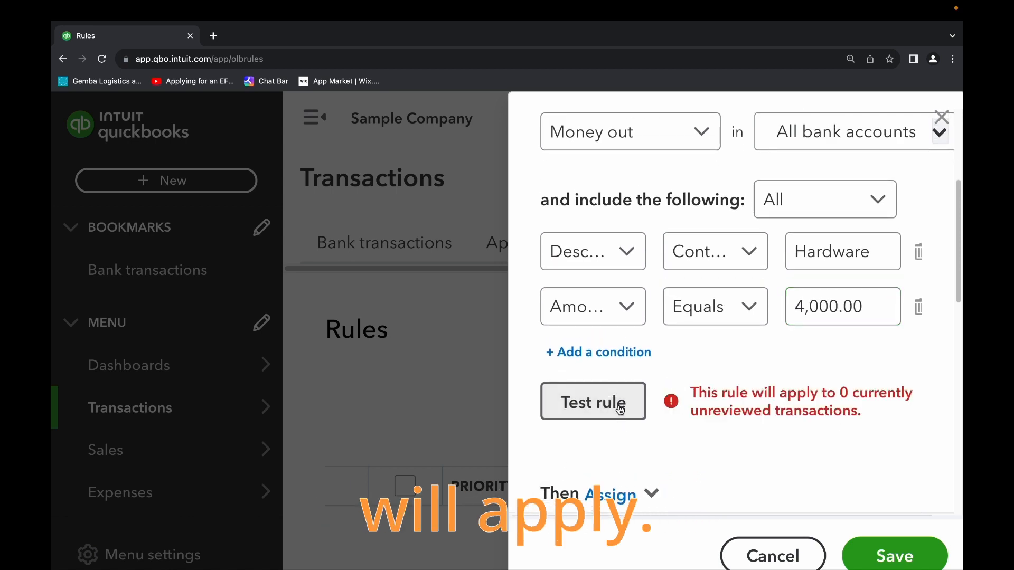
Remove the amount condition and test the rule again with only the Hardware description condition.
click(919, 309)
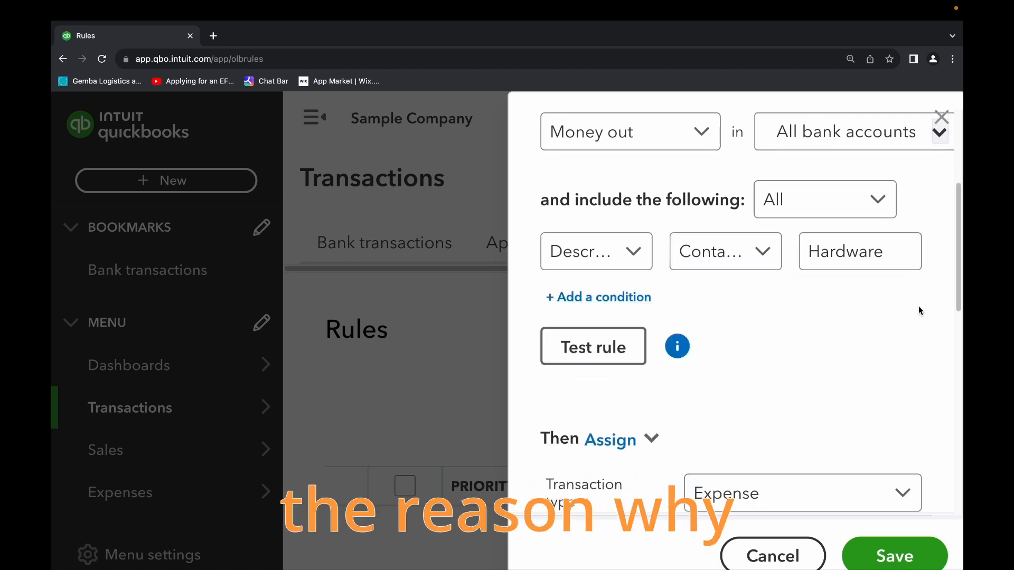
click(611, 359)
Review the rule's conditions, assigned fields and auto-add setting, and save the Hicks Hardware rule.
scroll(772, 383, down, 10)
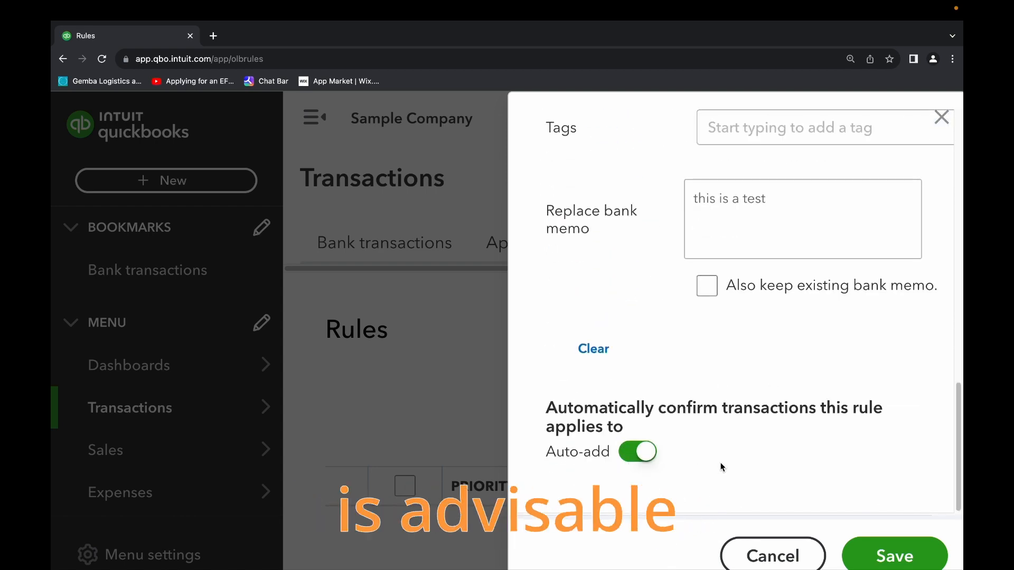
scroll(729, 423, up, 5)
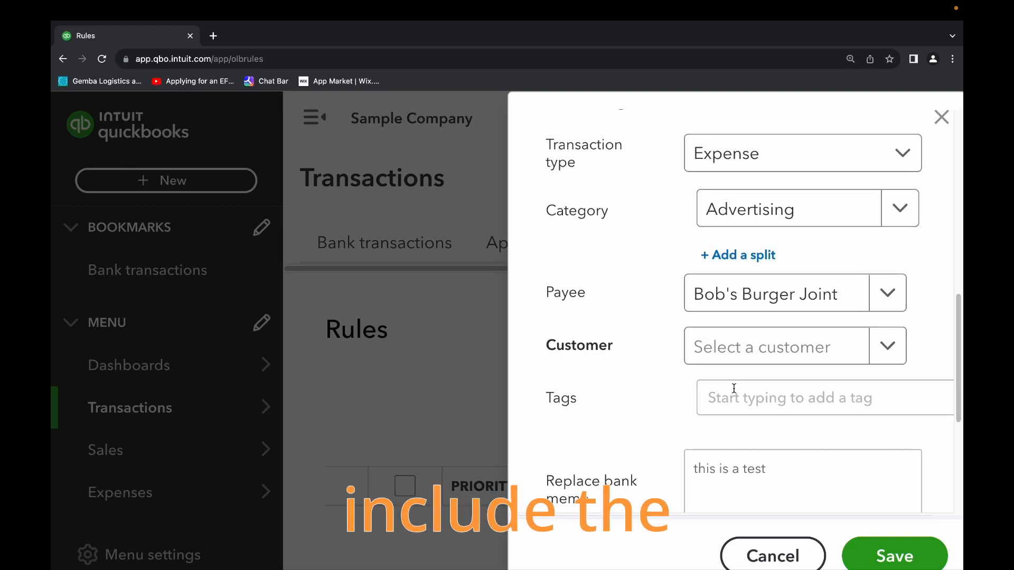
scroll(714, 388, down, 5)
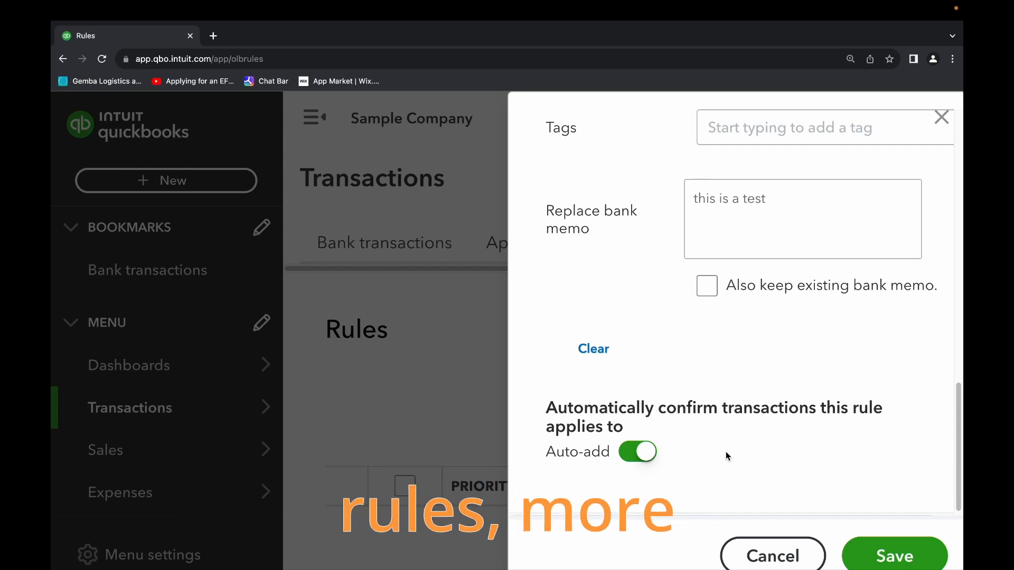
scroll(725, 451, up, 10)
scroll(732, 438, up, 2)
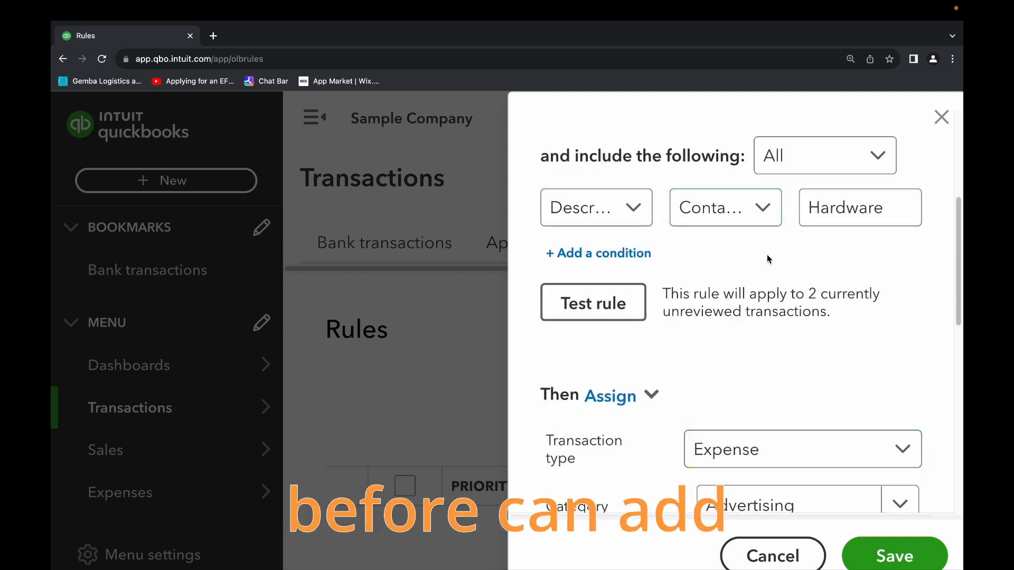
scroll(733, 296, up, 2)
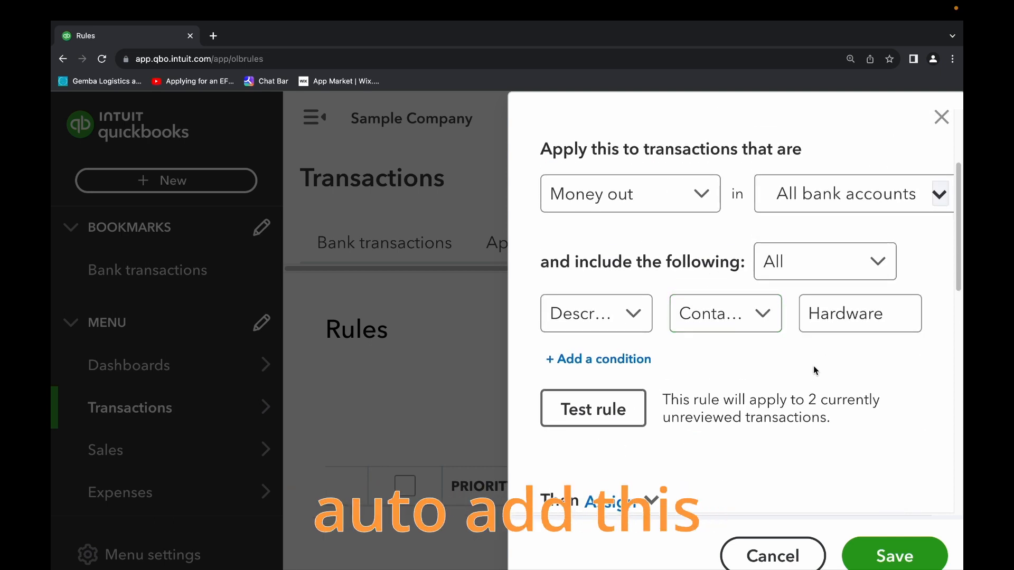
scroll(841, 384, down, 8)
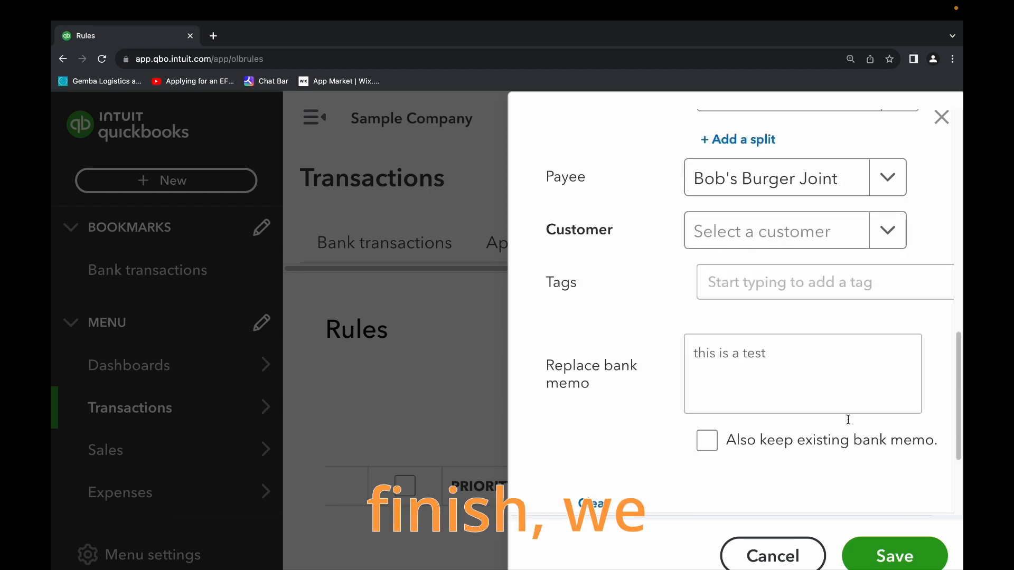
scroll(878, 445, down, 3)
click(894, 556)
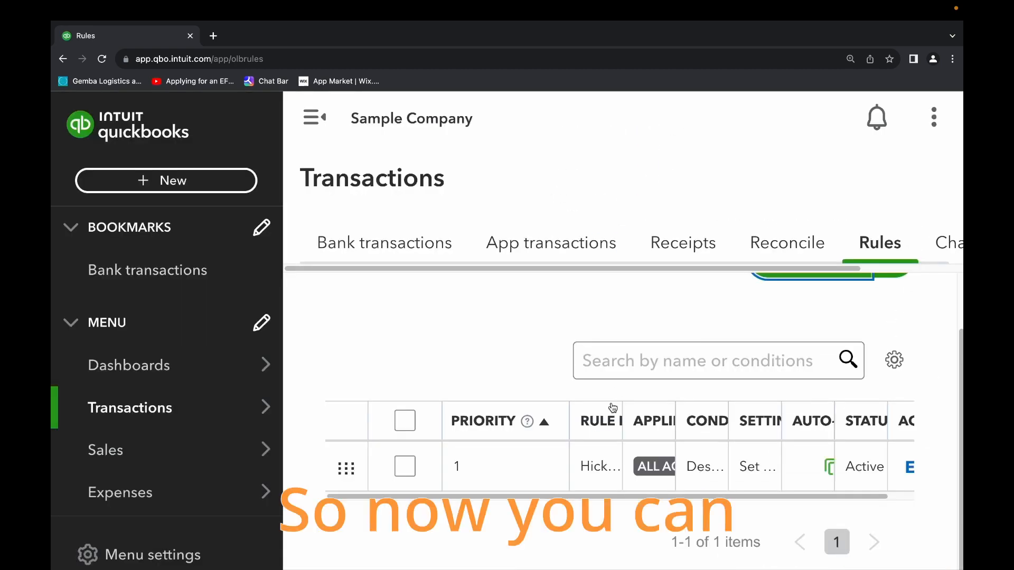
Open the saved Hicks Hardware rule for editing, review its conditions and assigned fields, and close it.
key(super+minus)
key(super+minus)
key(super+minus)
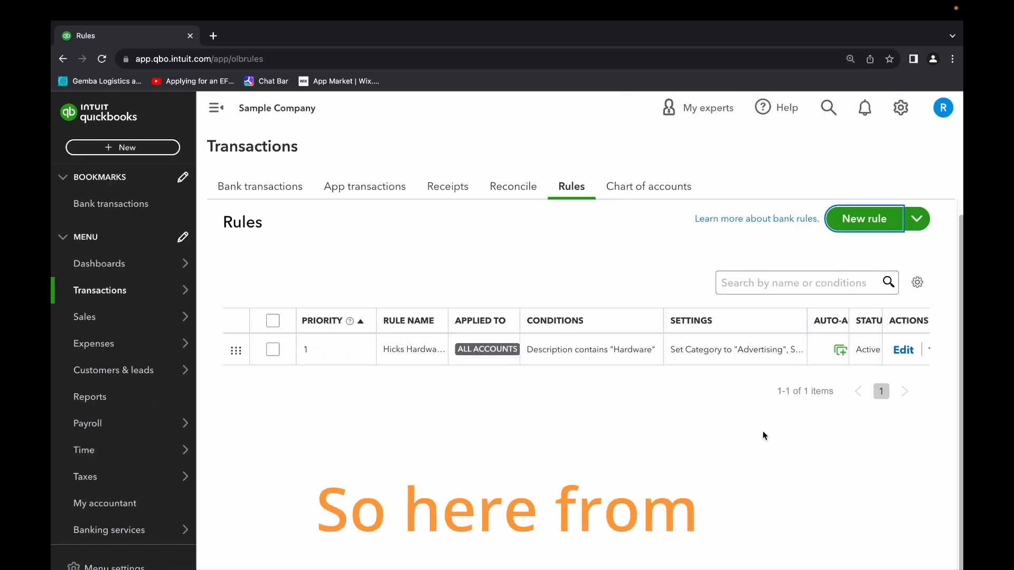
scroll(860, 379, up, 1)
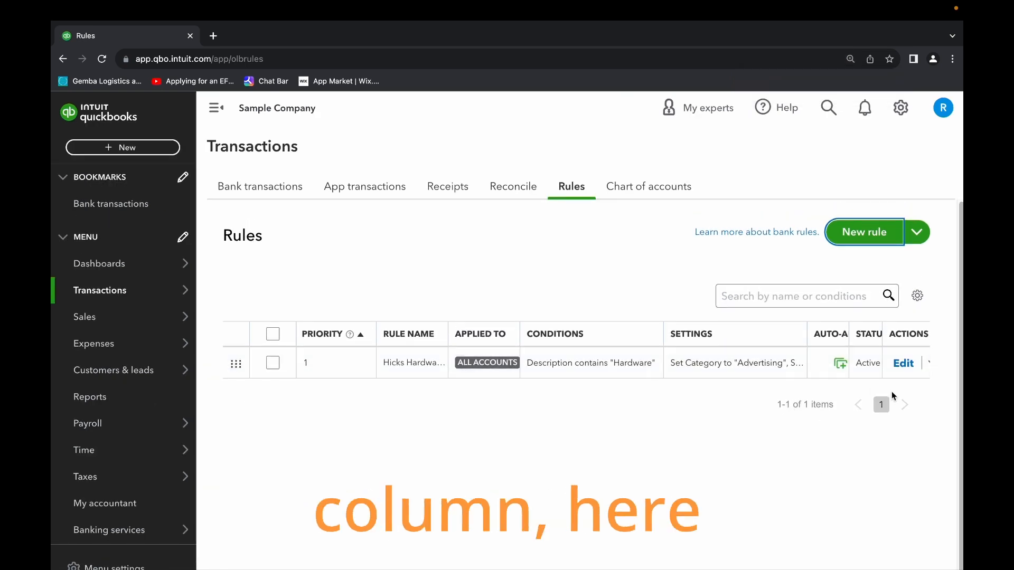
click(903, 365)
scroll(701, 331, down, 1)
scroll(701, 331, down, 5)
scroll(800, 270, up, 4)
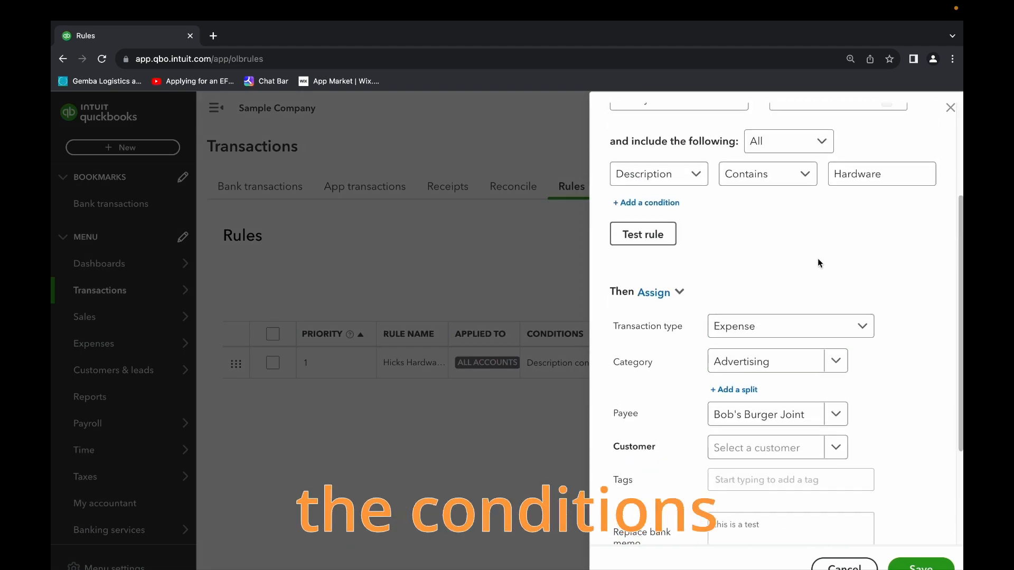
click(948, 108)
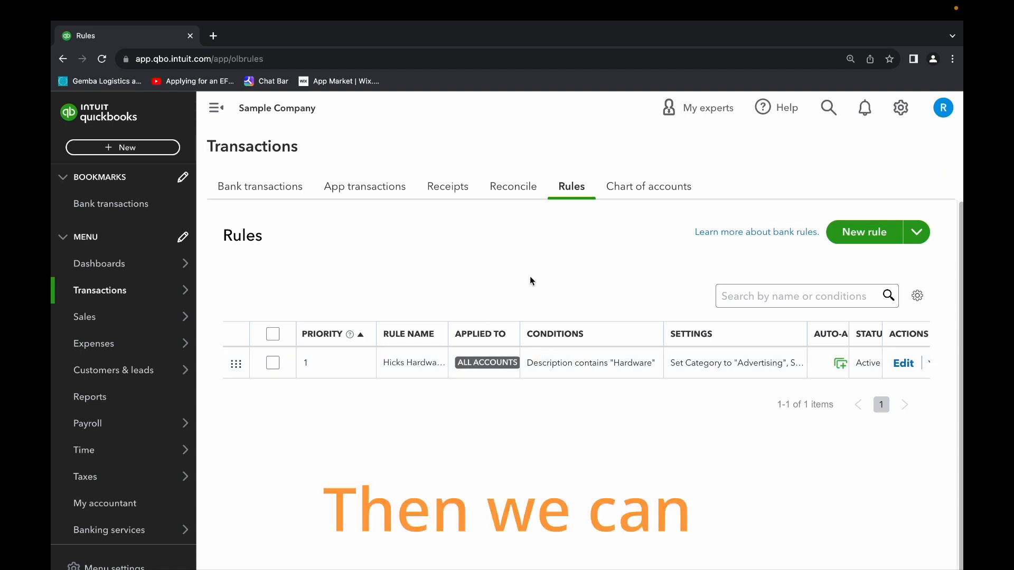
View the export and import options for rules, open the rule import page, and close it.
click(917, 233)
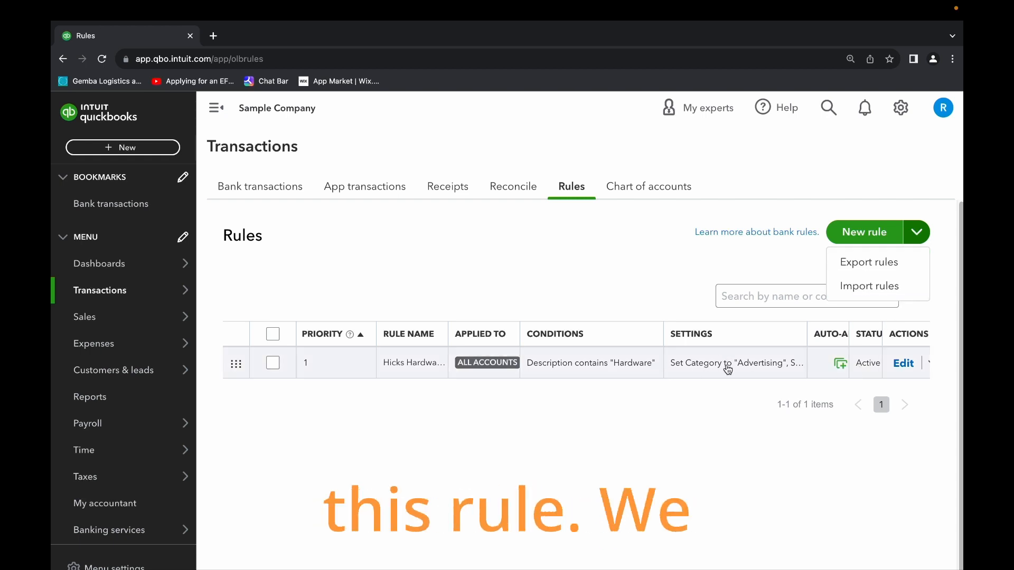
click(885, 288)
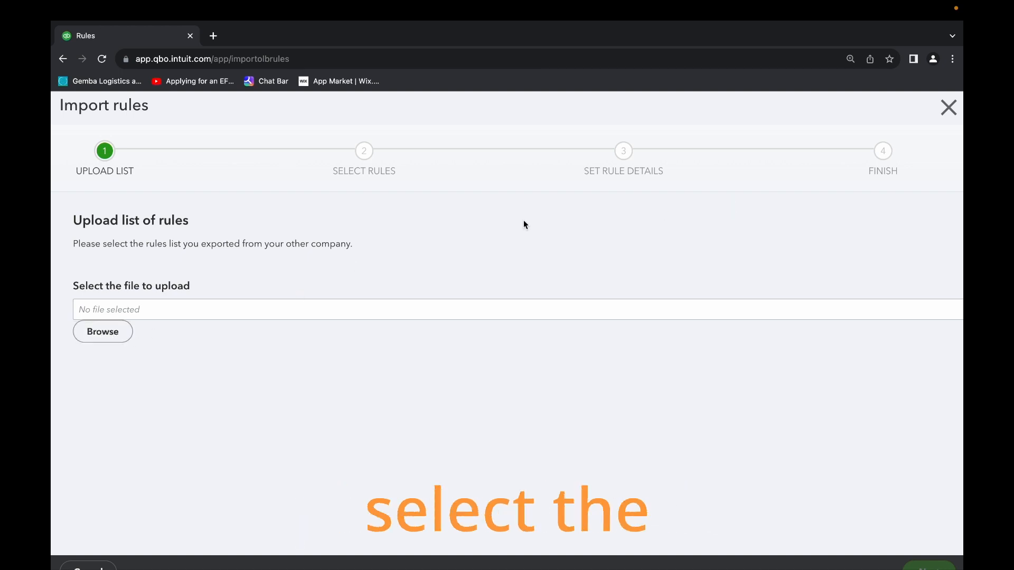
click(955, 119)
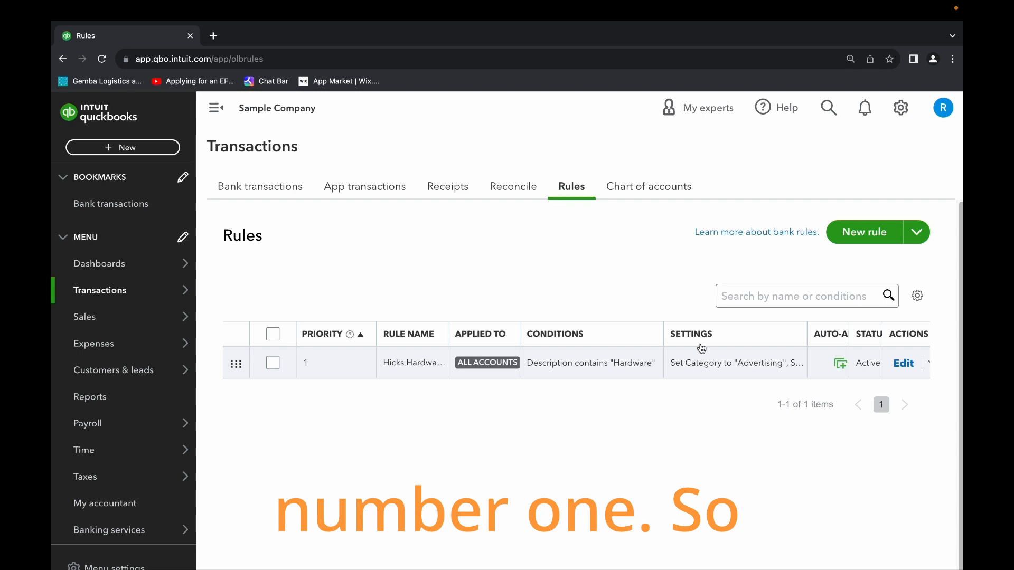
Start a new bank rule named A rental for money-out transactions in all bank accounts whose description contains Rental.
click(863, 233)
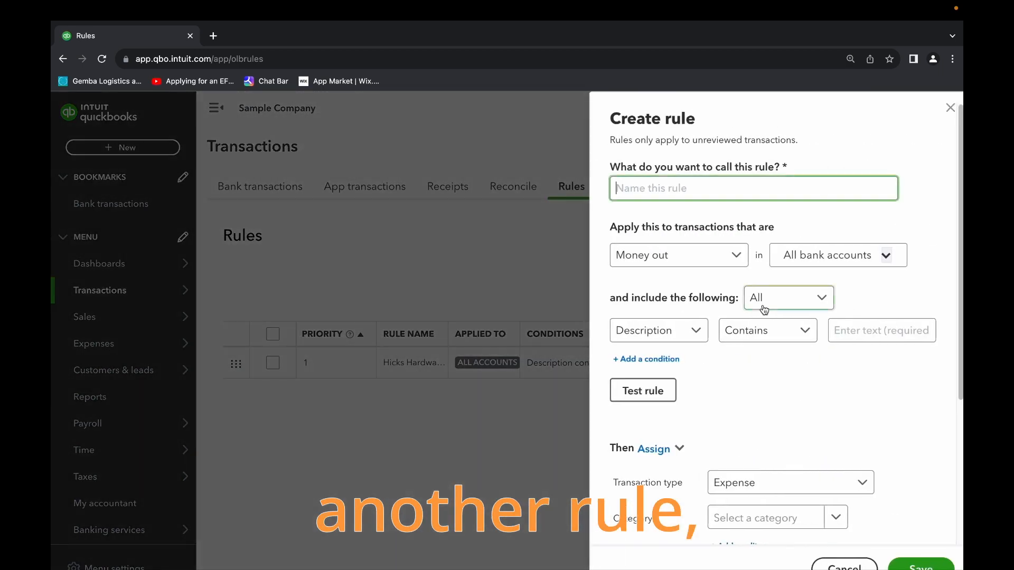
text(A rental)
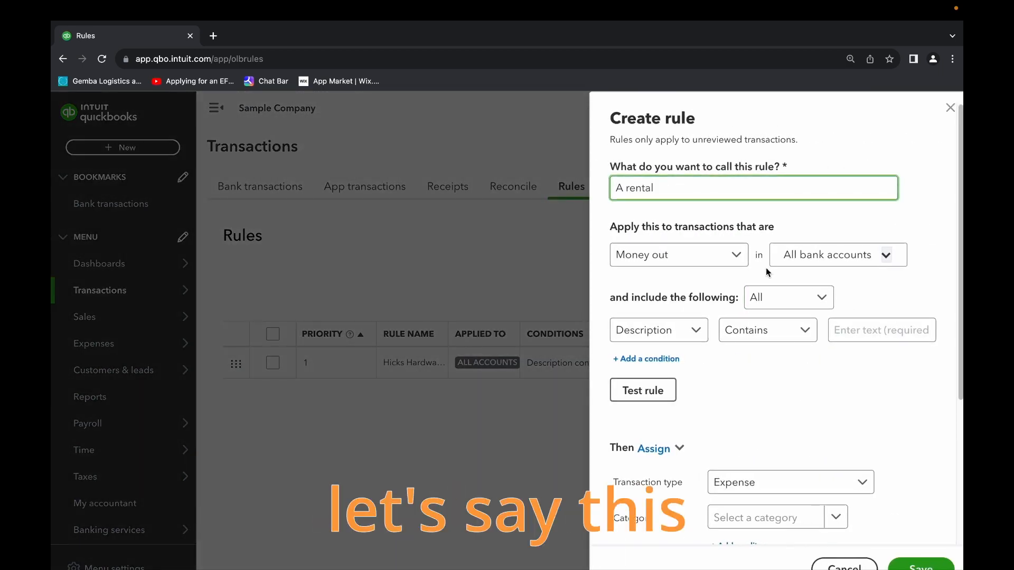
scroll(767, 270, down, 1)
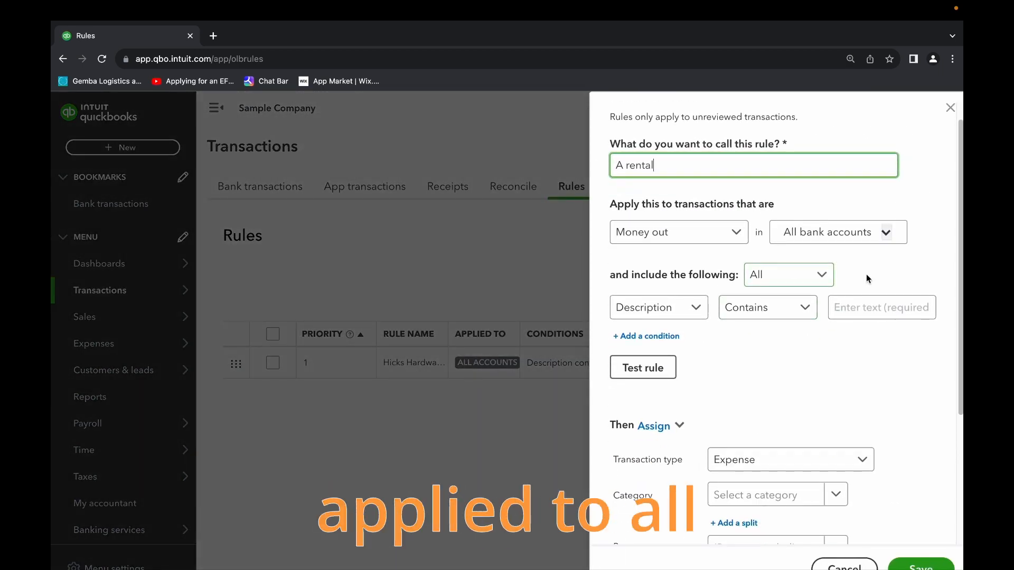
click(886, 232)
scroll(923, 228, down, 1)
click(863, 253)
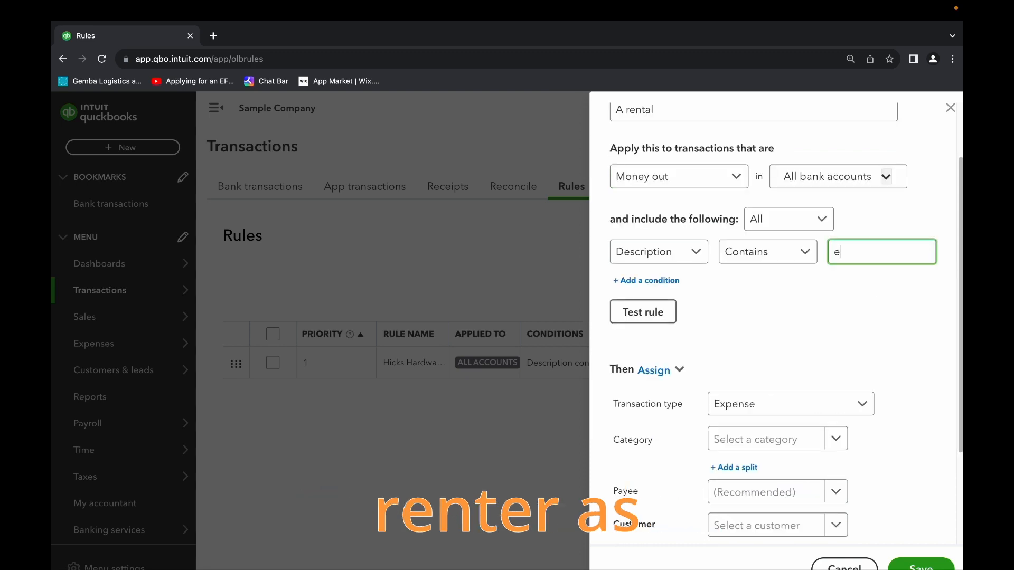
key(BackSpace)
text(Rental)
Assign transaction type Expense, category Equipment Rental and payee Bob's Burger Joint with auto-add on, and save the A rental rule.
scroll(828, 315, down, 3)
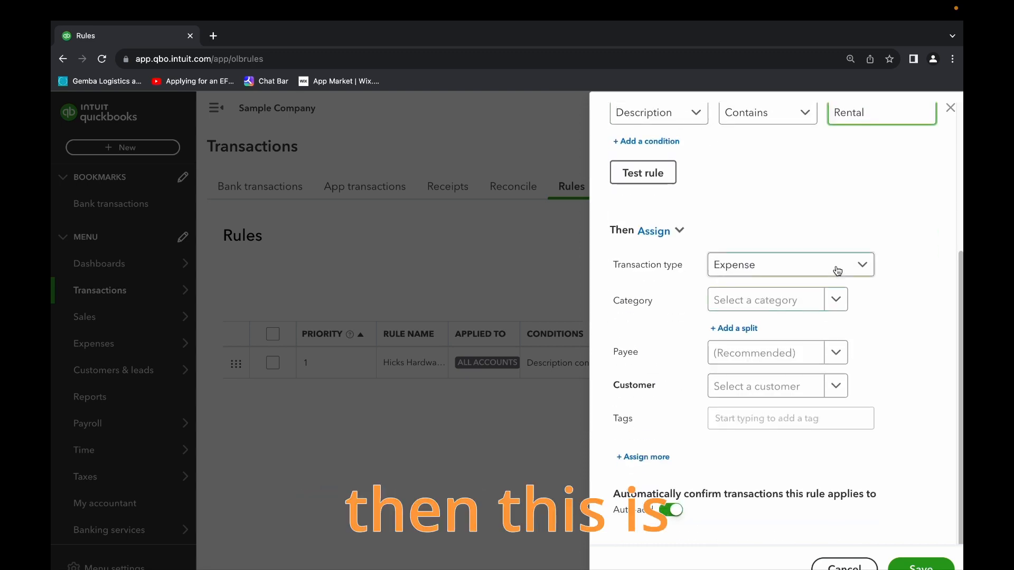
click(836, 272)
click(845, 293)
click(807, 305)
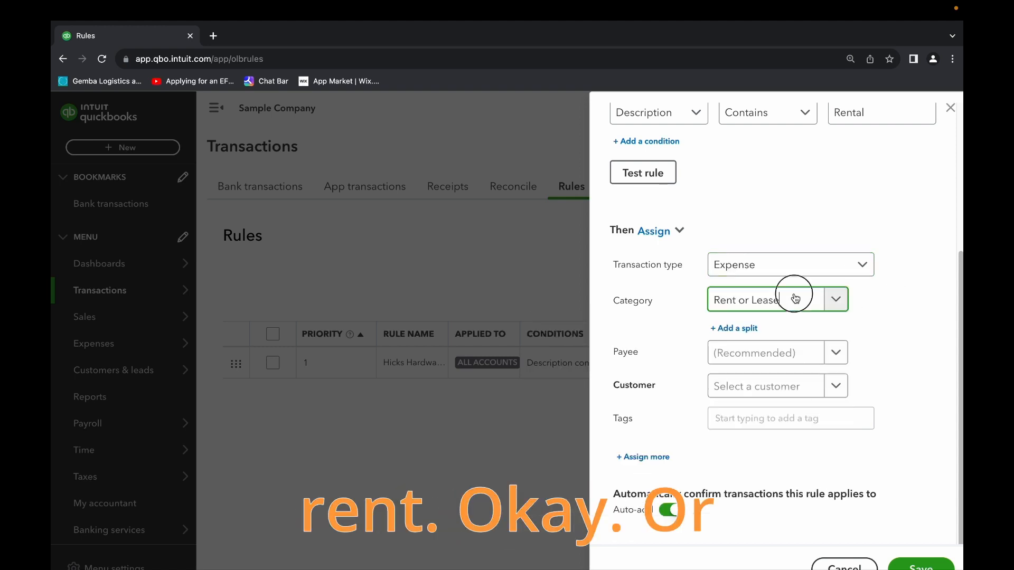
click(794, 297)
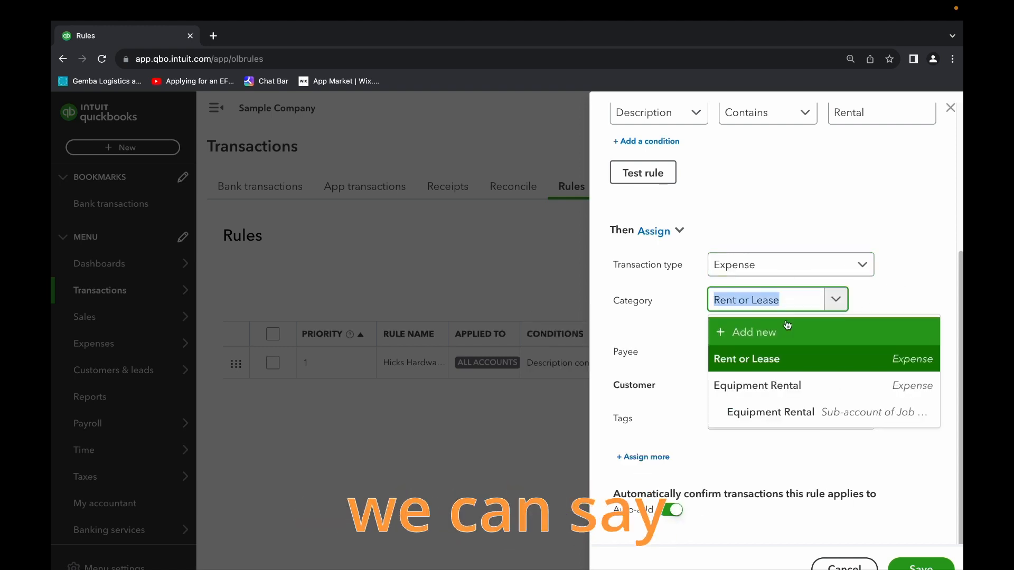
click(785, 387)
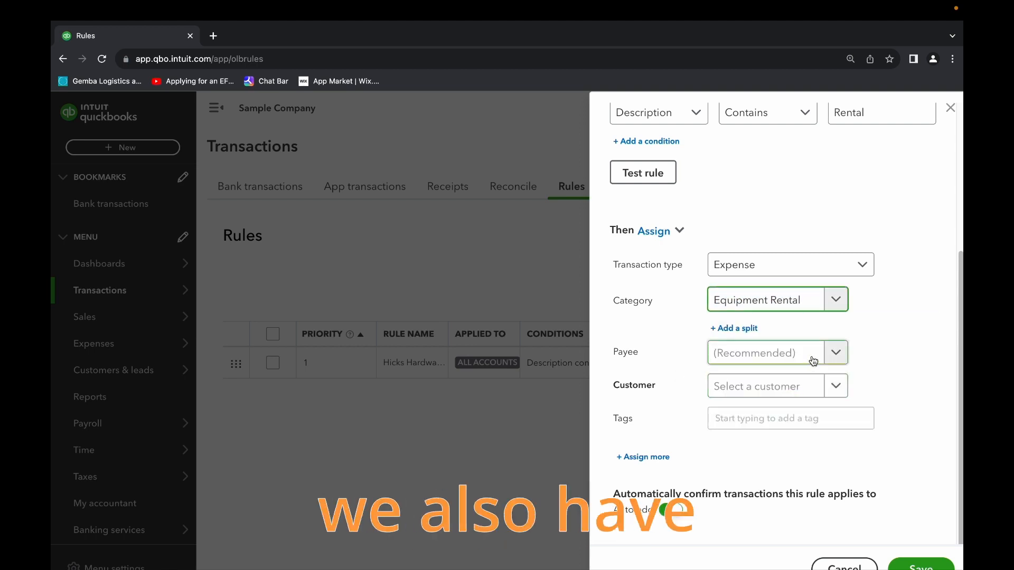
click(834, 354)
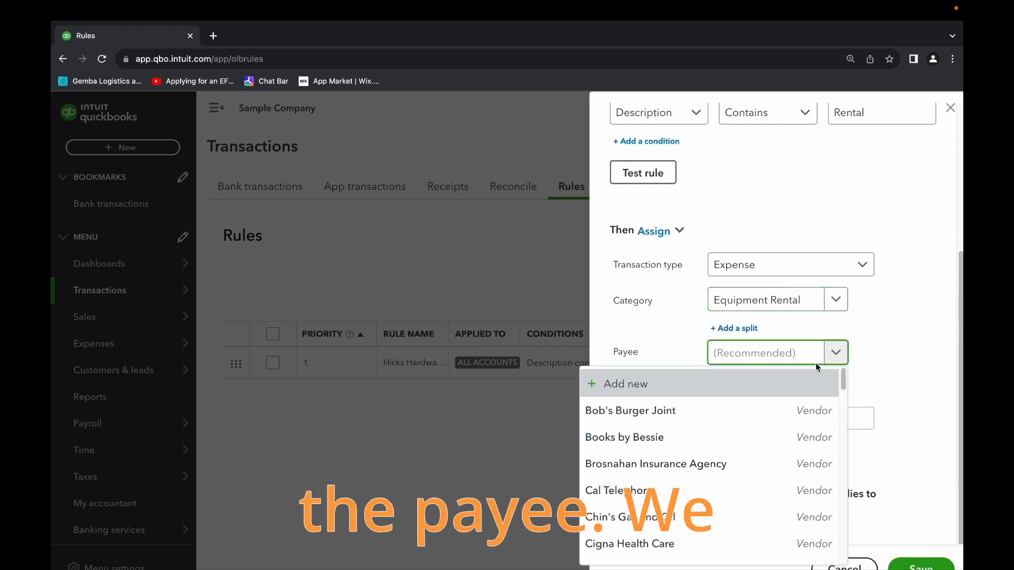
click(716, 414)
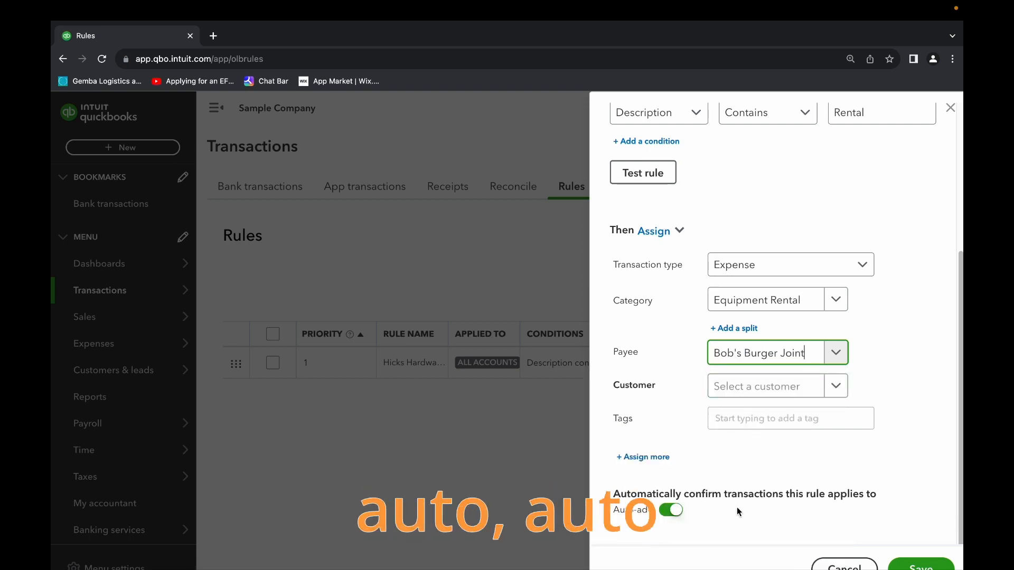
click(916, 566)
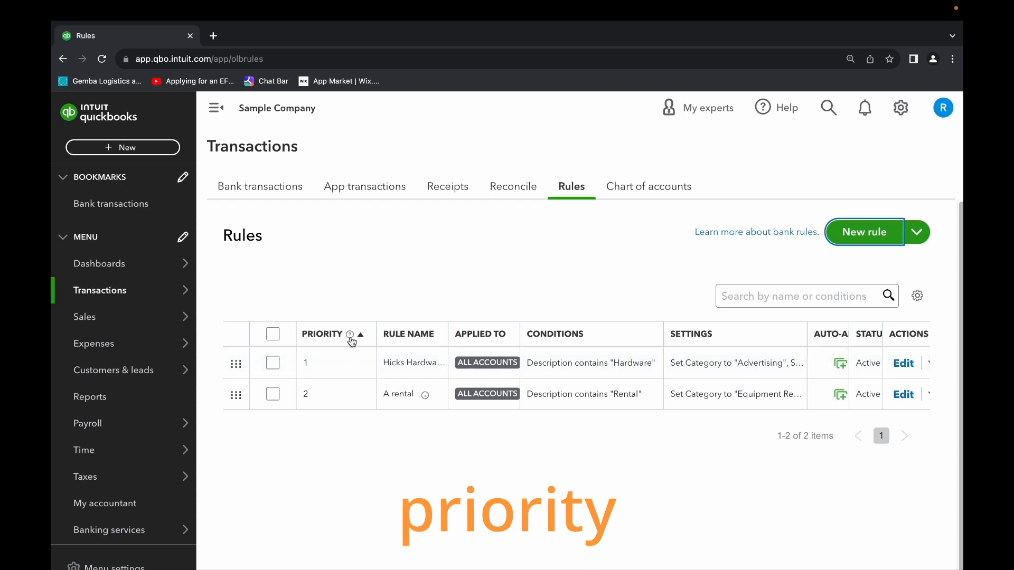
Move the A rental rule above the Hicks Hardware rule to give it priority 1.
mouse_move(362, 337)
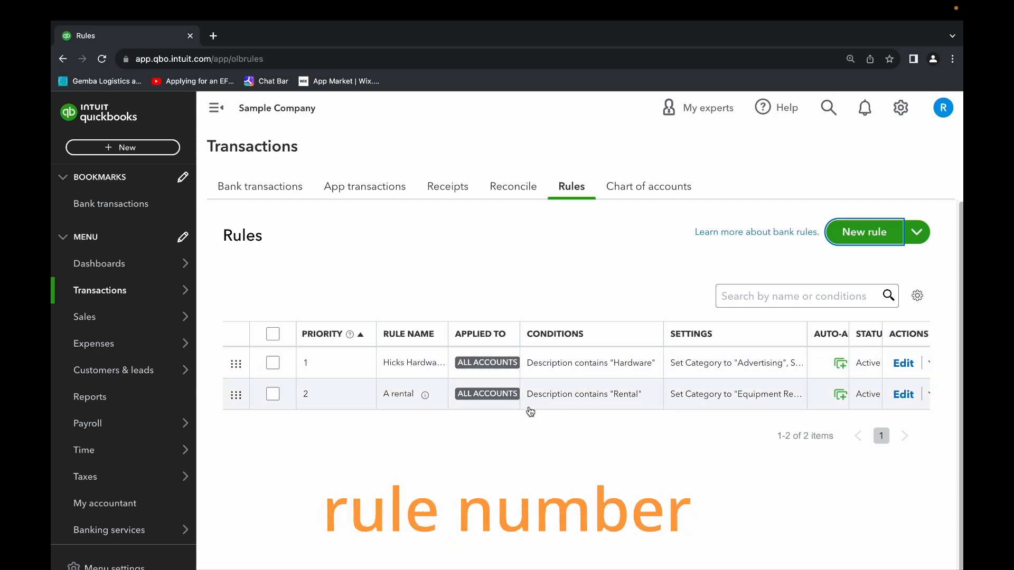
drag(232, 396, 220, 359)
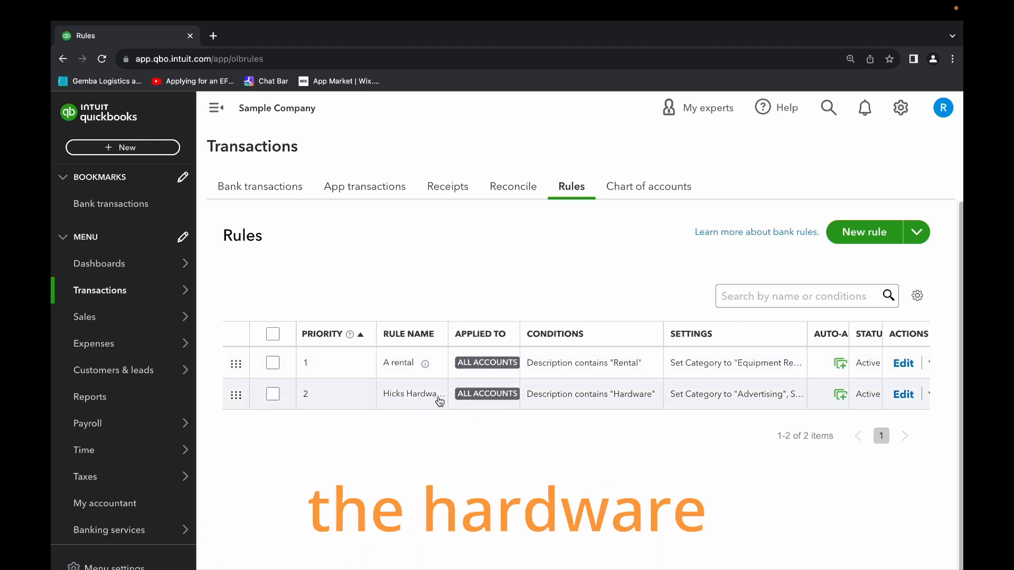
Open the Hicks Hardware rule for editing, review its assigned fields, memo and auto-add setting, and cancel without changes.
scroll(702, 446, down, 1)
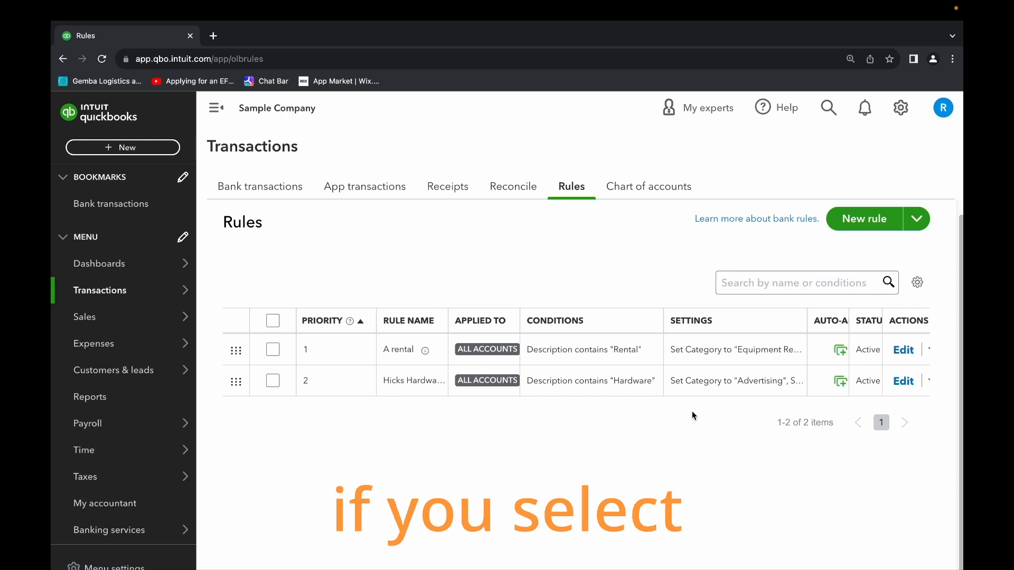
click(903, 380)
scroll(739, 460, down, 6)
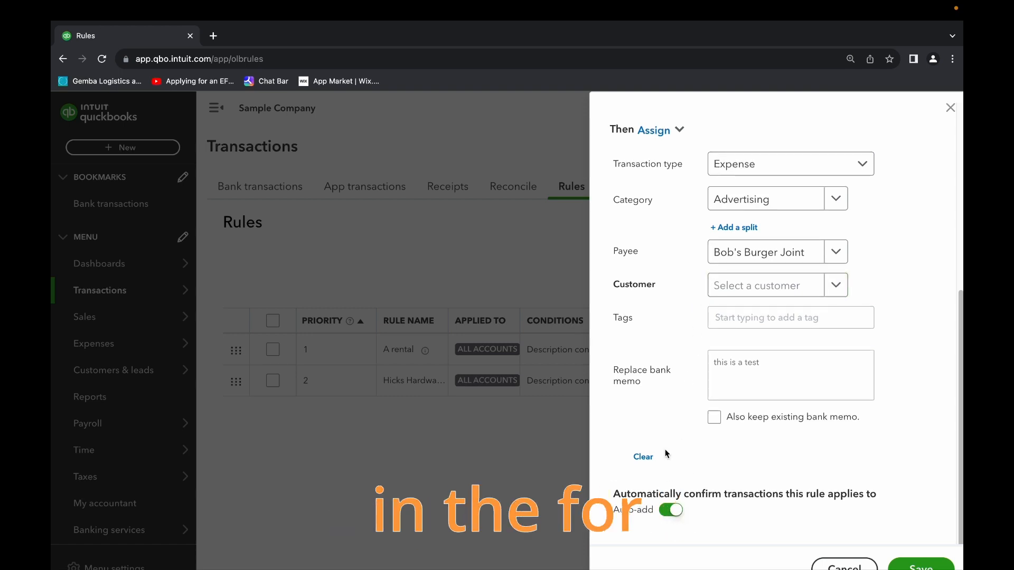
click(840, 565)
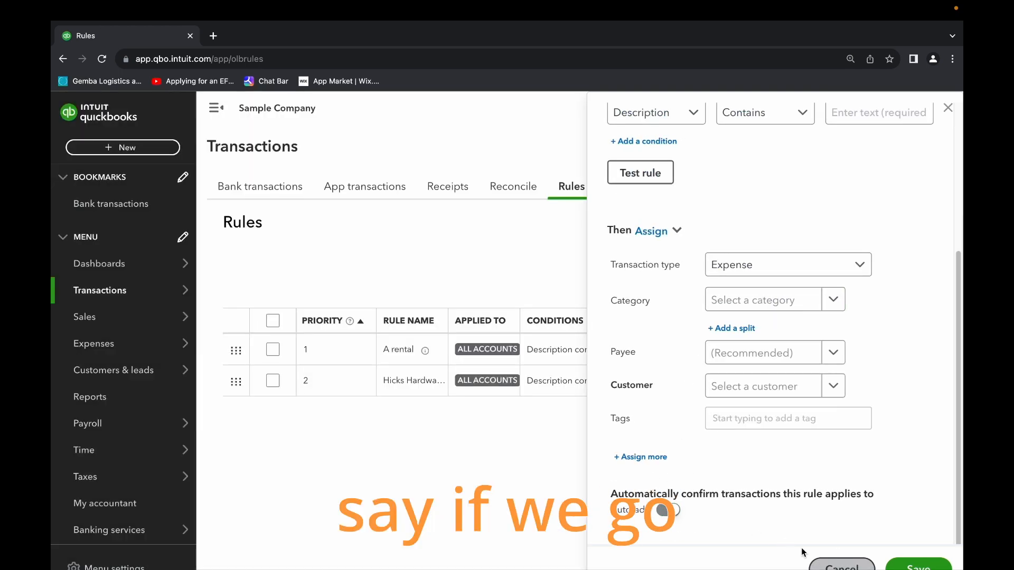
Review the checking account's bank transactions awaiting review and the categorized transactions to check how the rules were applied.
click(285, 189)
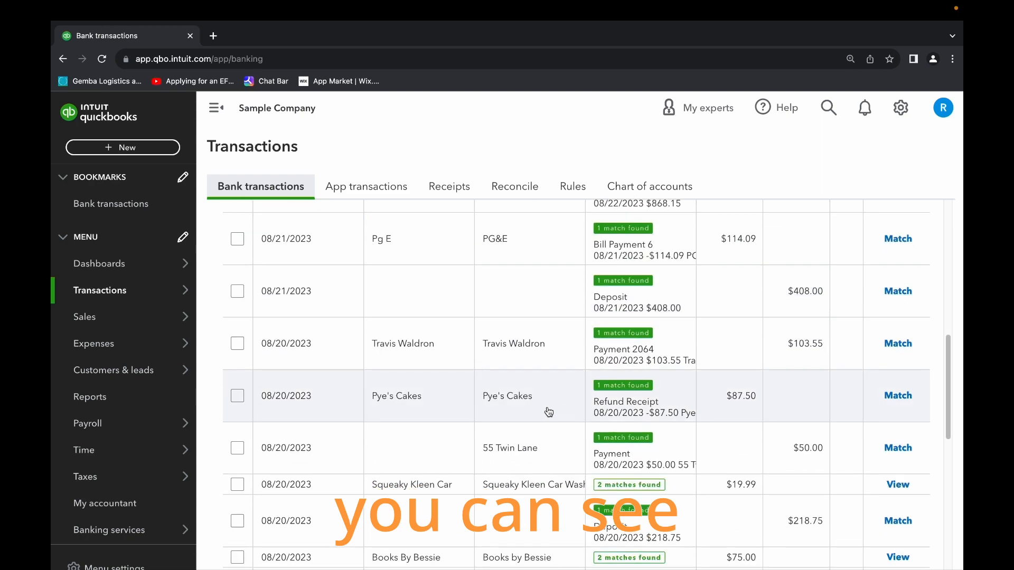
scroll(296, 327, up, 2)
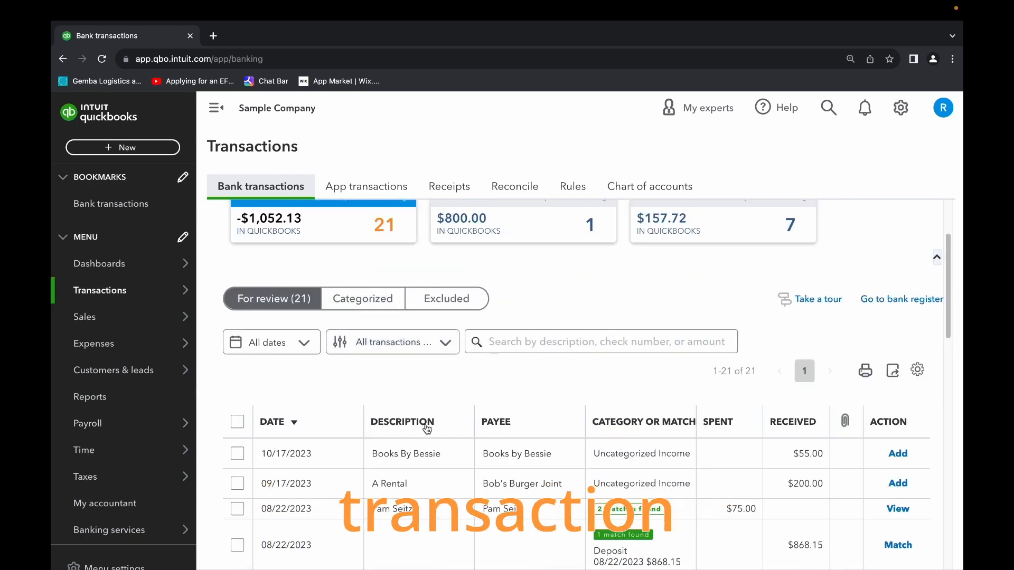
scroll(443, 423, down, 1)
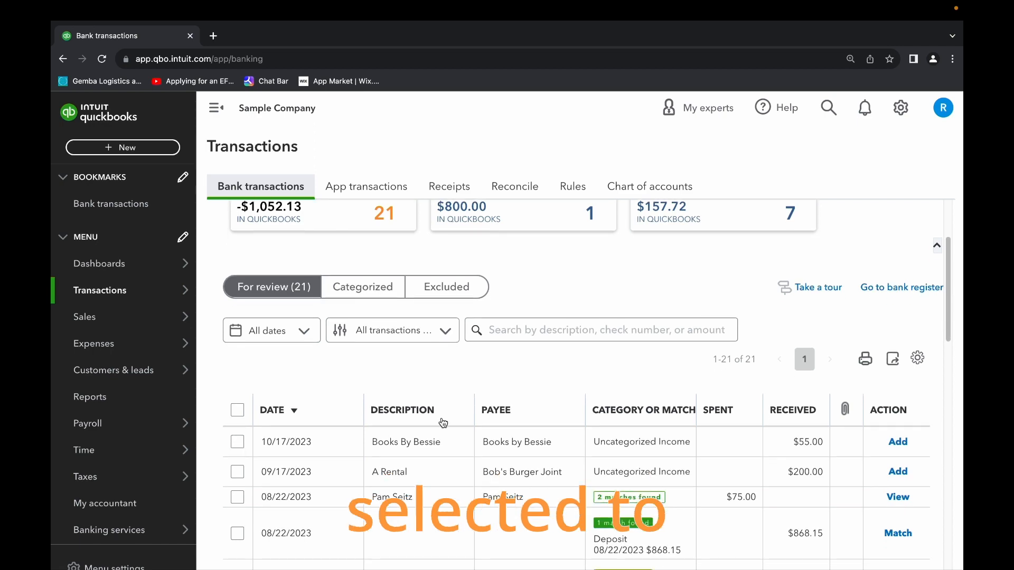
click(362, 286)
scroll(597, 357, down, 3)
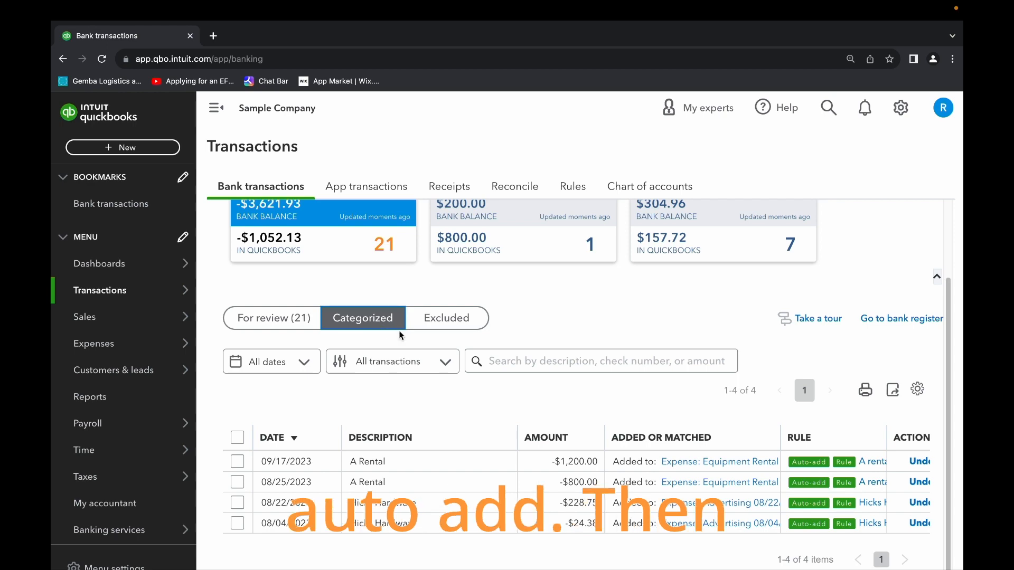
scroll(396, 321, up, 2)
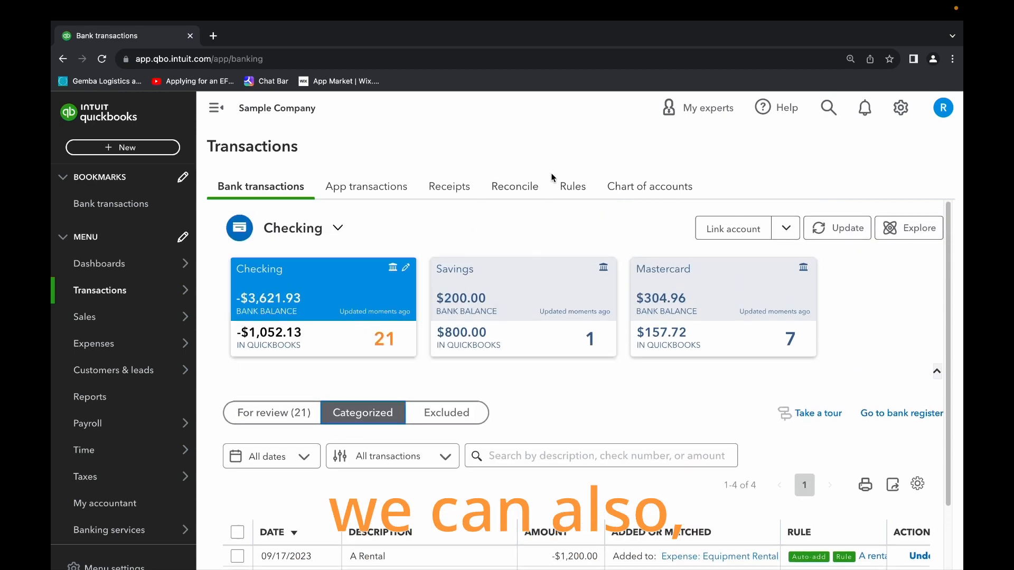
Open the A rental rule for editing, view the description condition's operator choices, and close the rule.
click(573, 186)
click(905, 362)
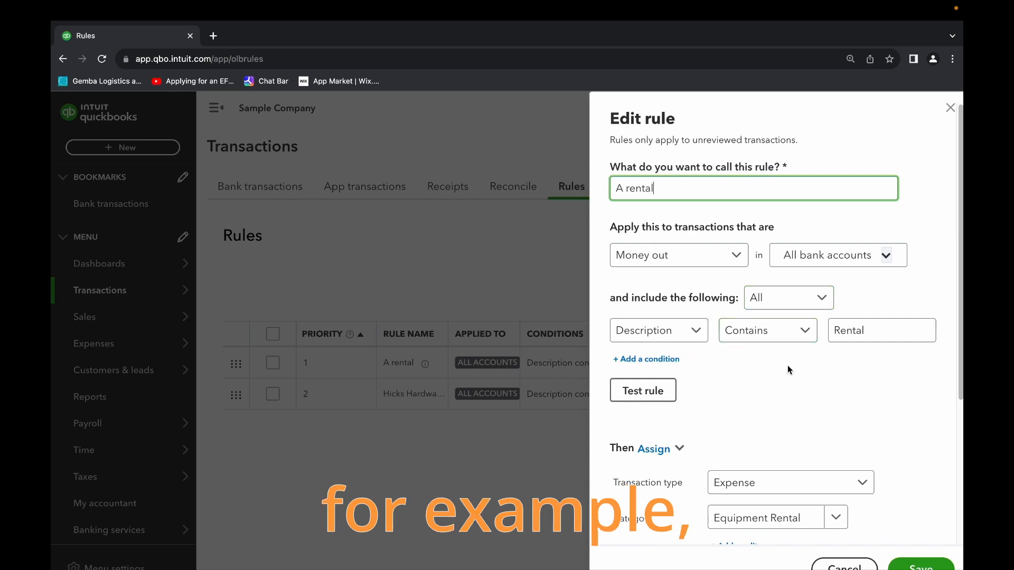
click(803, 331)
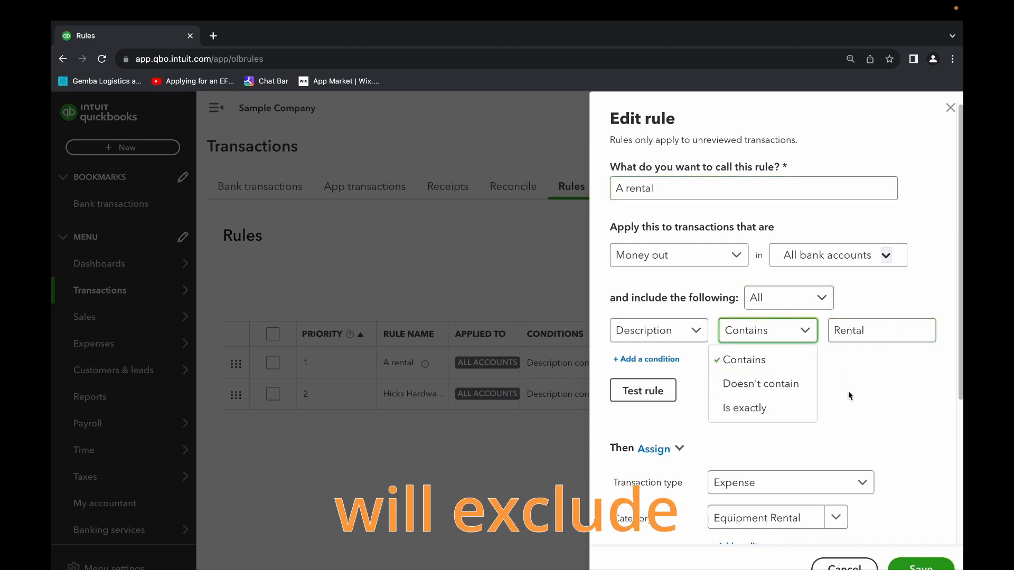
scroll(862, 433, down, 2)
click(540, 425)
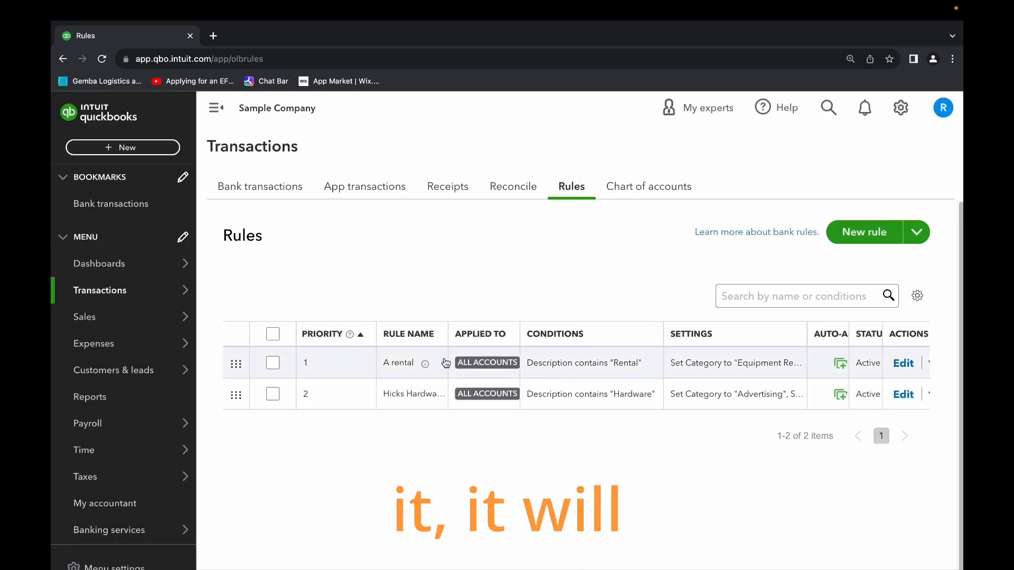
Check the excluded transactions list of the checking account's bank transactions.
click(276, 191)
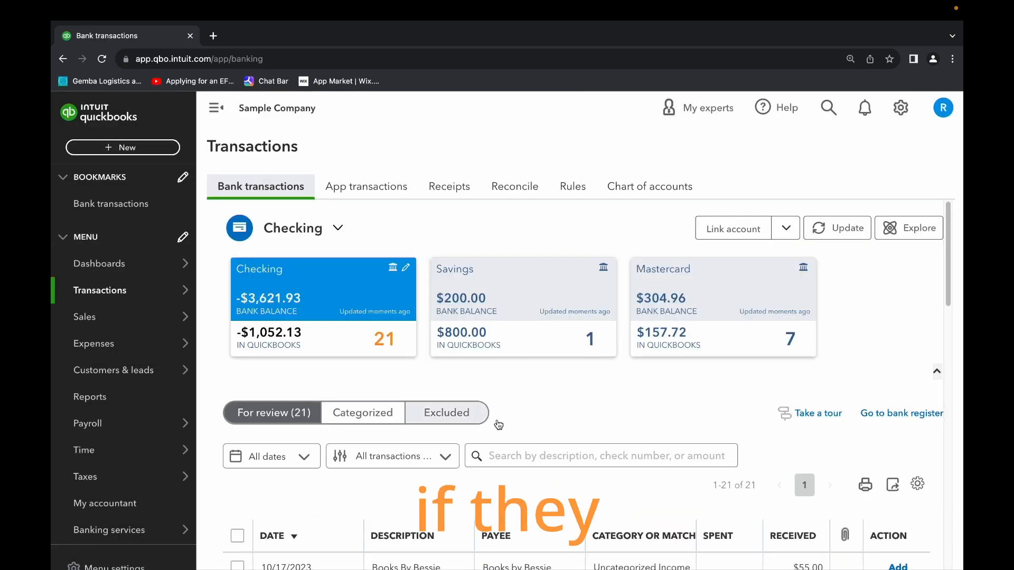
scroll(530, 409, down, 1)
click(450, 374)
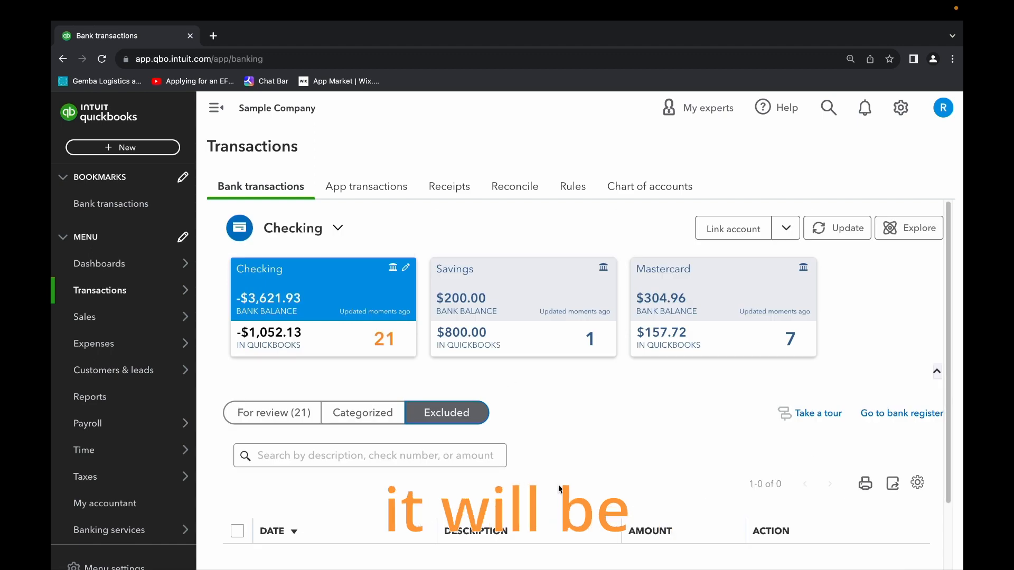
scroll(584, 414, down, 1)
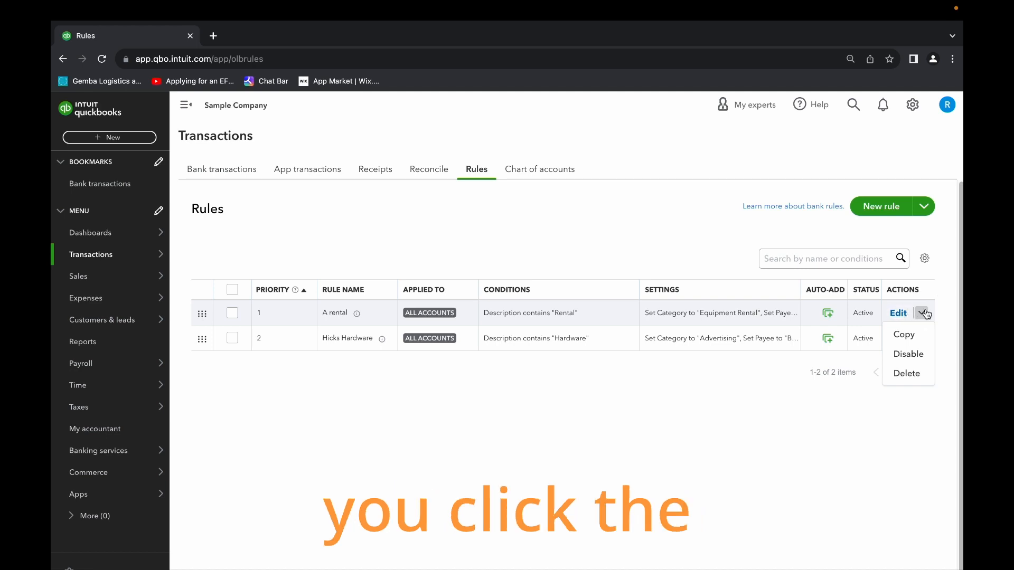
View the Copy, Disable and Delete options available for the A rental rule in the rules list.
click(923, 313)
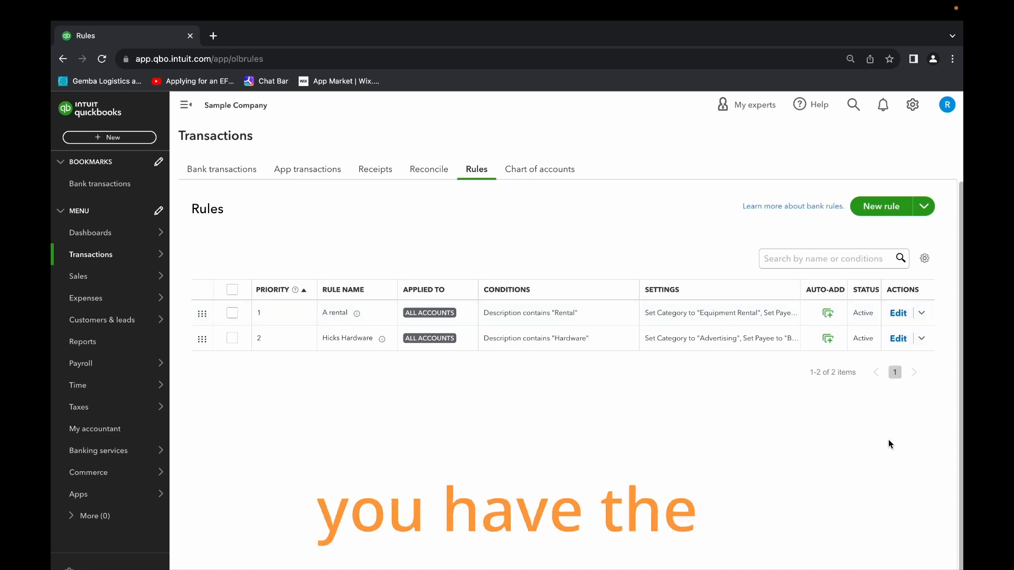
click(920, 312)
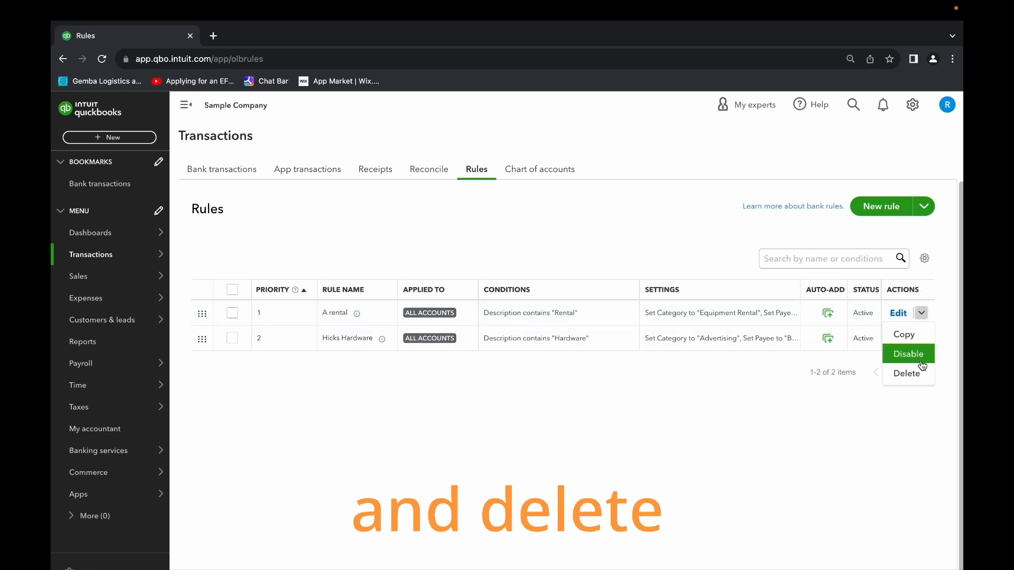
Hide and restore the Conditions column in the rules table, and try out the Status column's display option.
click(924, 258)
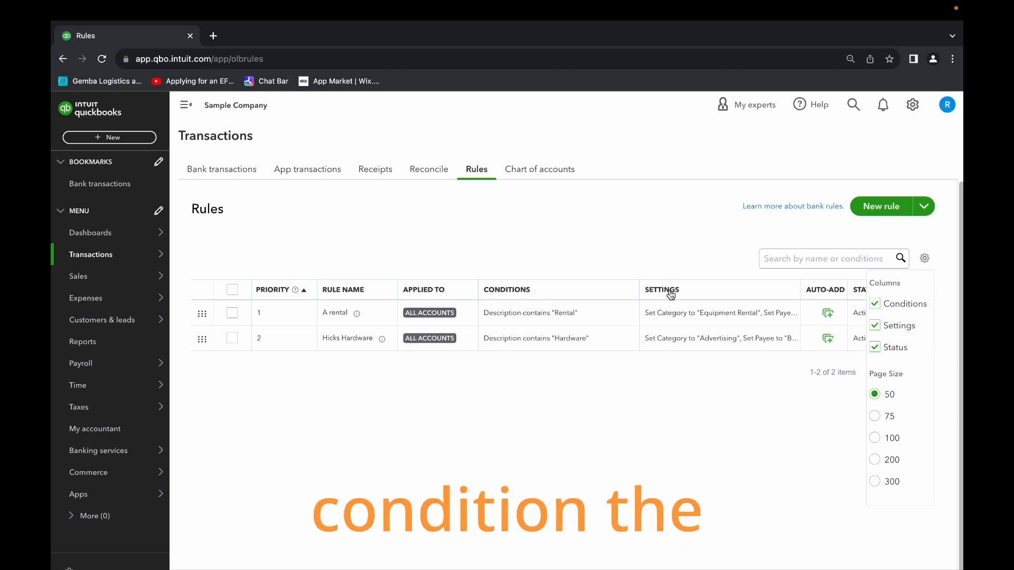
click(876, 306)
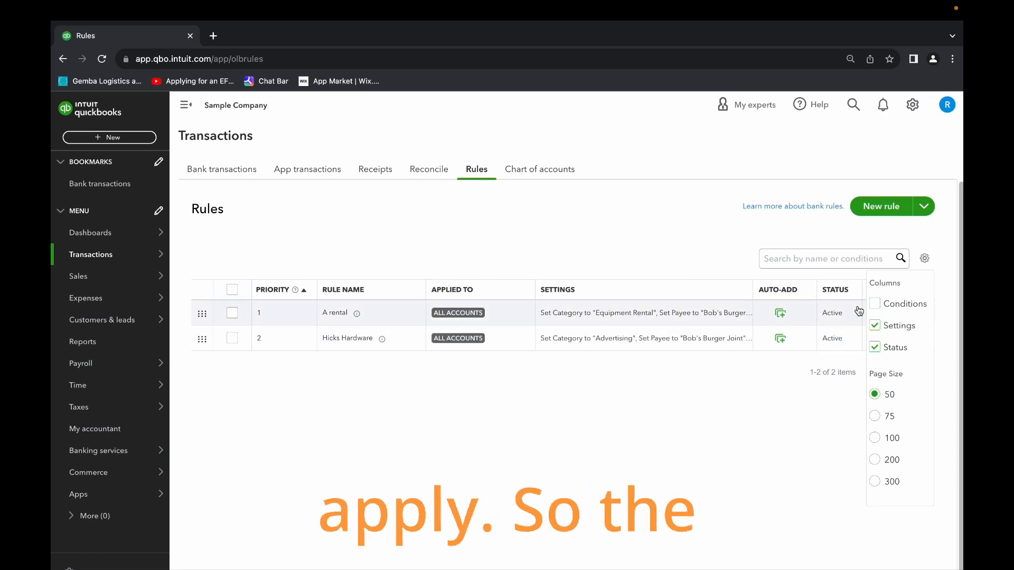
click(923, 257)
click(923, 258)
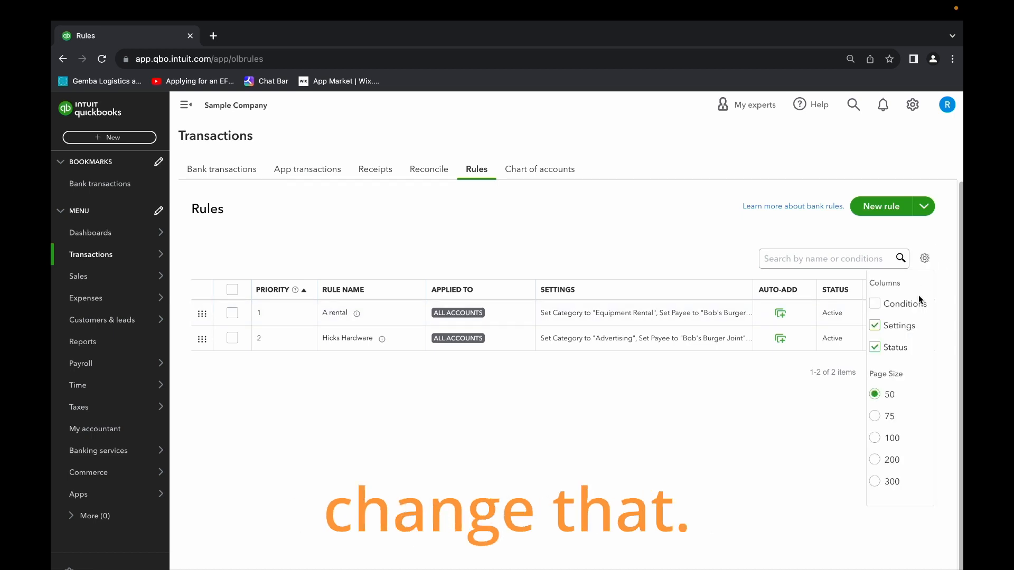
click(875, 305)
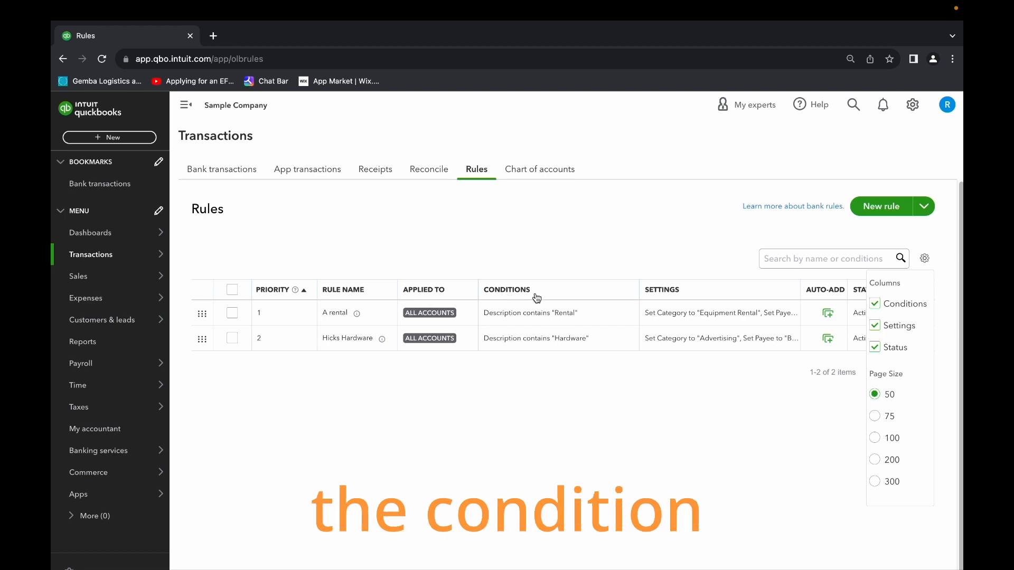
click(825, 395)
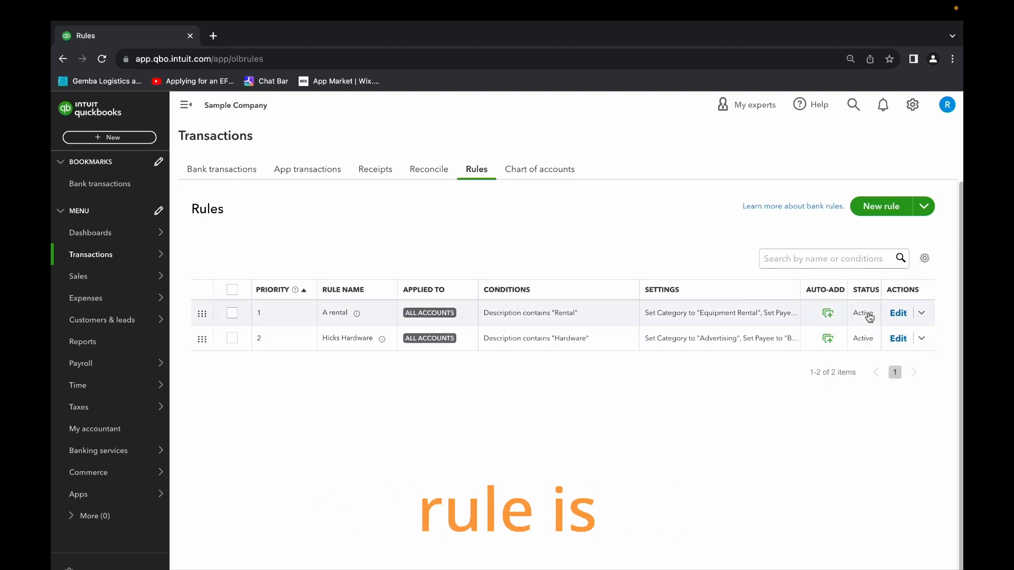
click(925, 258)
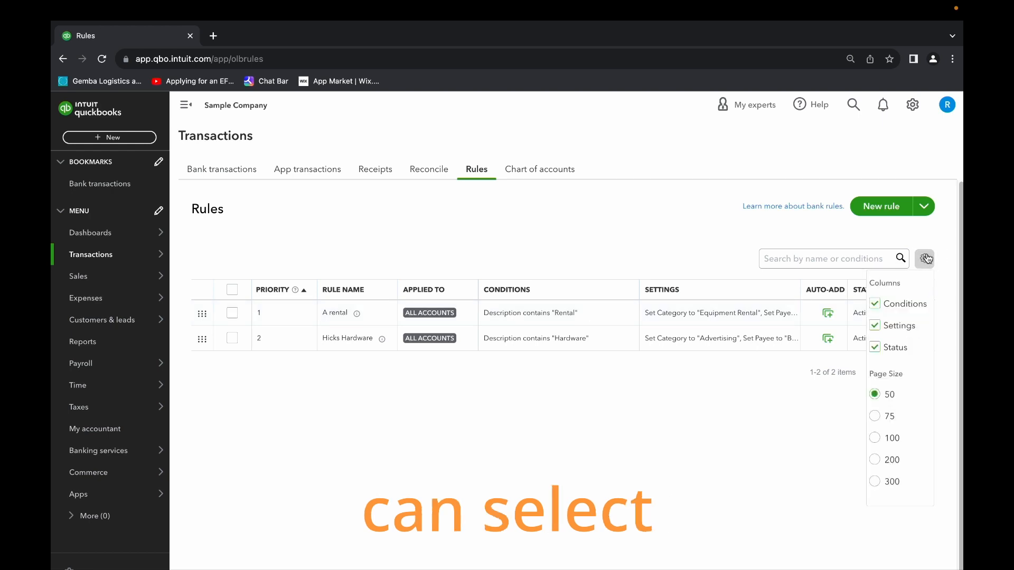
click(874, 347)
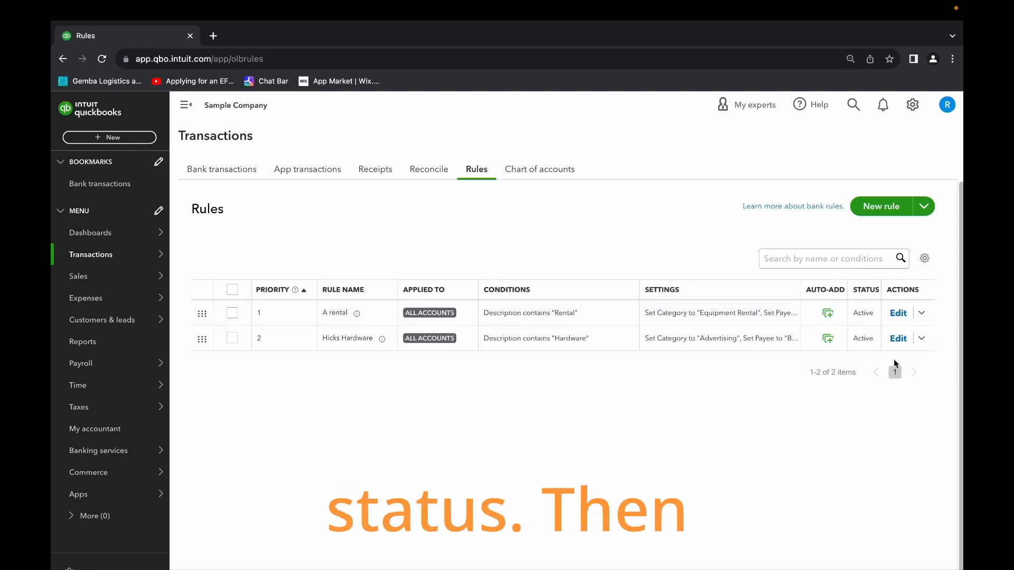
Disable the Hicks Hardware rule.
click(924, 338)
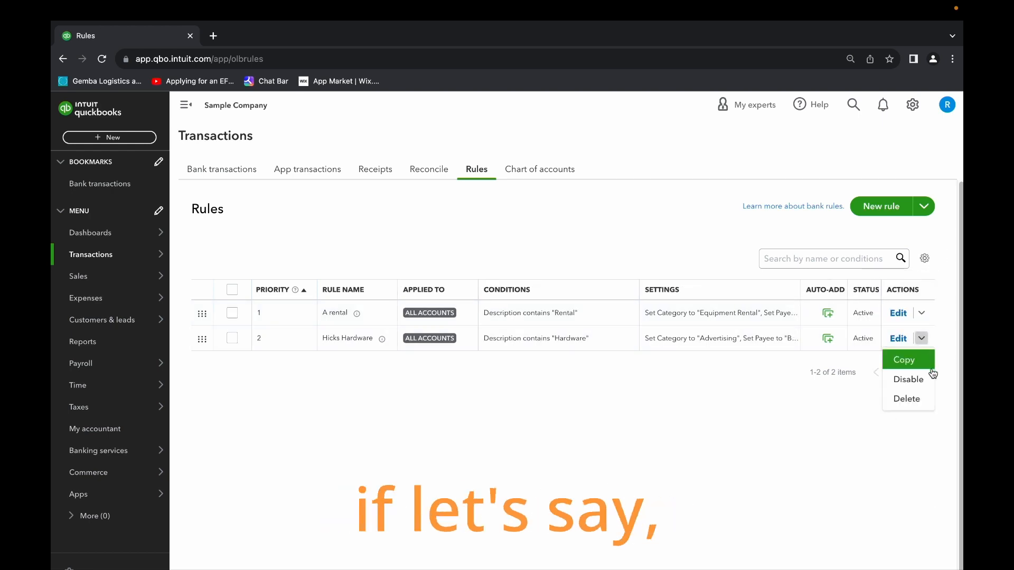
click(920, 382)
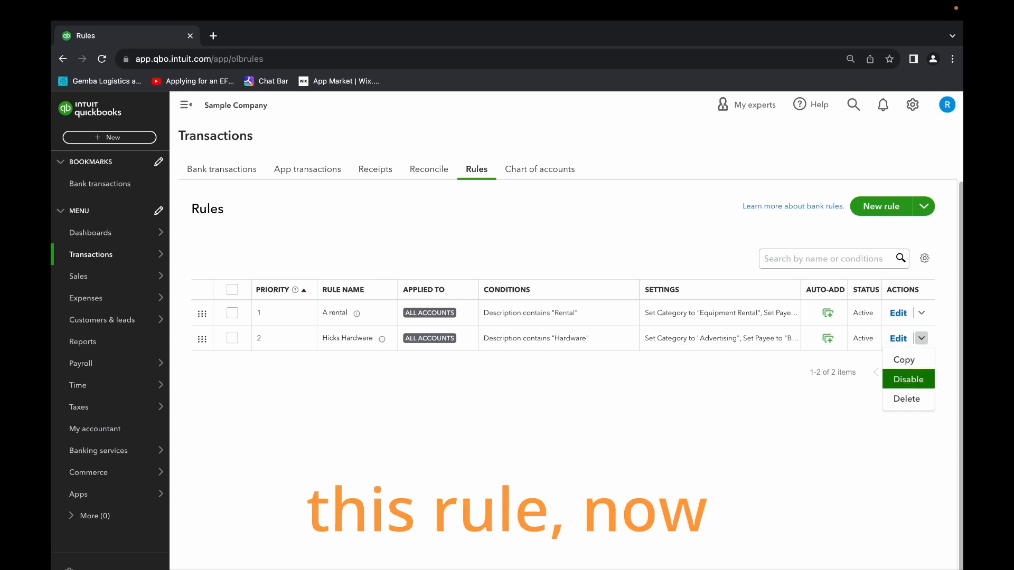